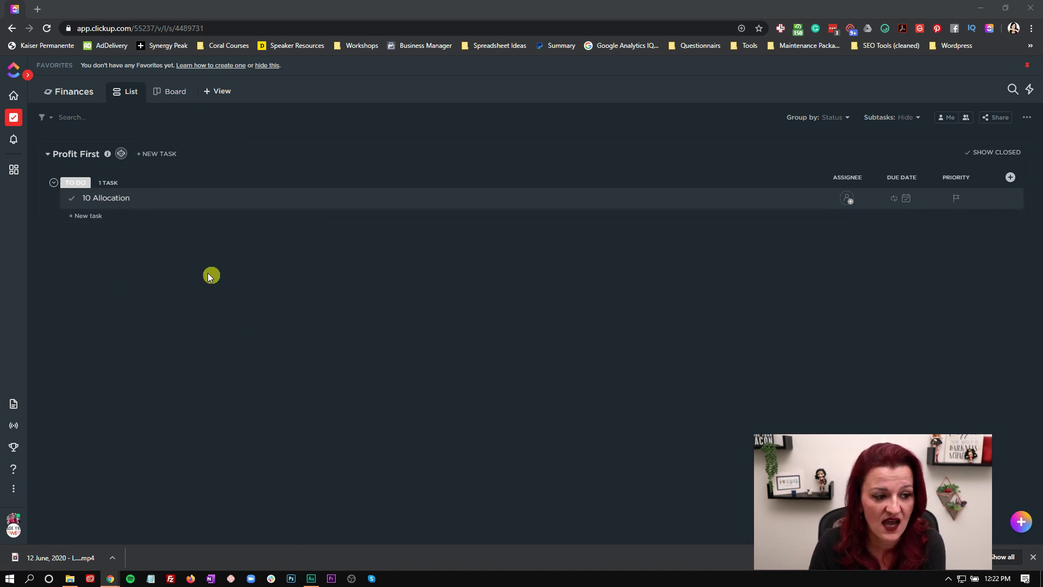
Give the 10 Allocation task a due date of Tuesday, June 16 at 12:00 pm
{"action": "left_click", "coordinate": [124, 202]}
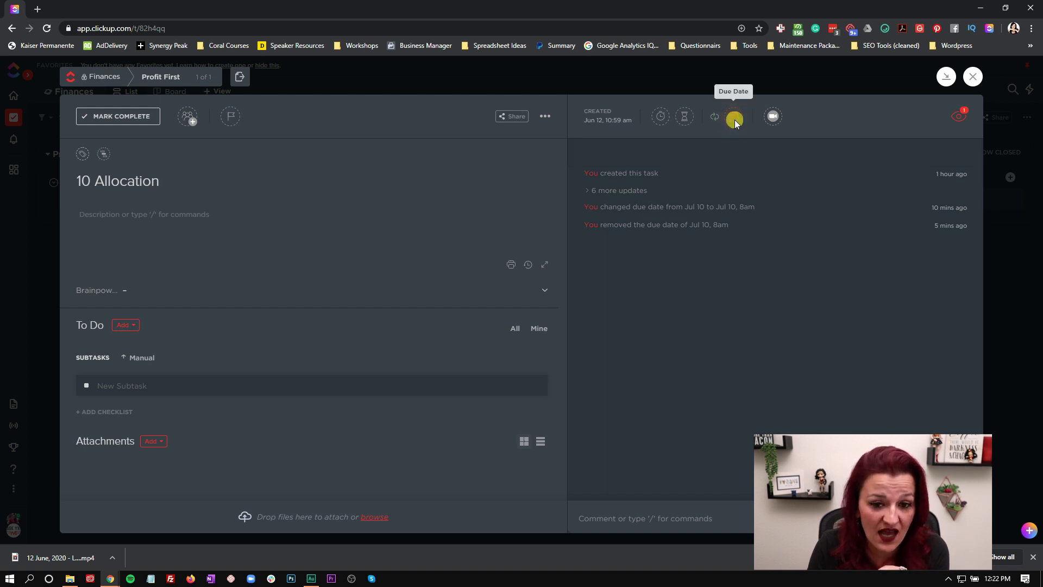
{"action": "left_click", "coordinate": [735, 119]}
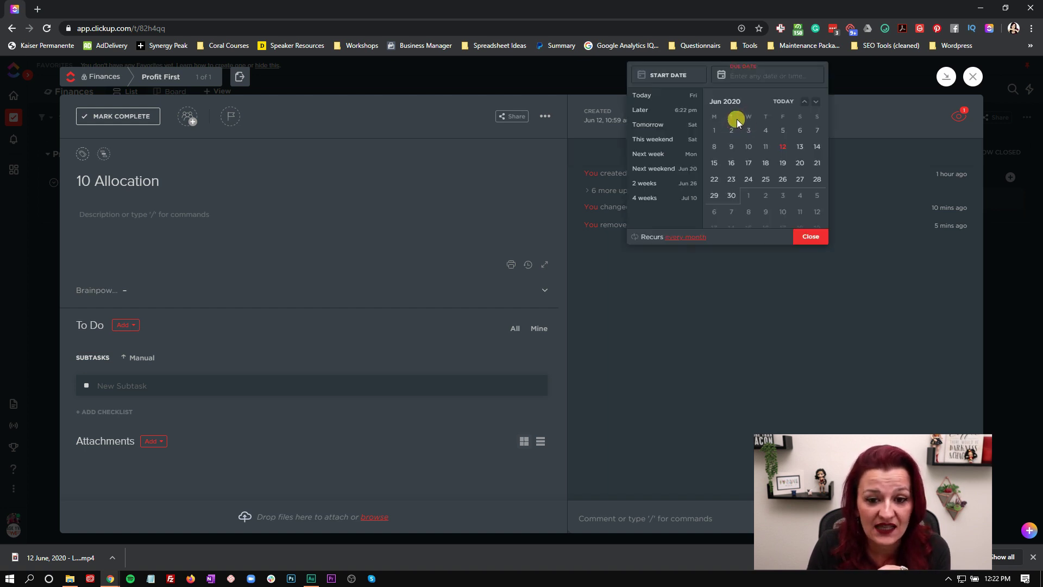
{"action": "left_click", "coordinate": [732, 163]}
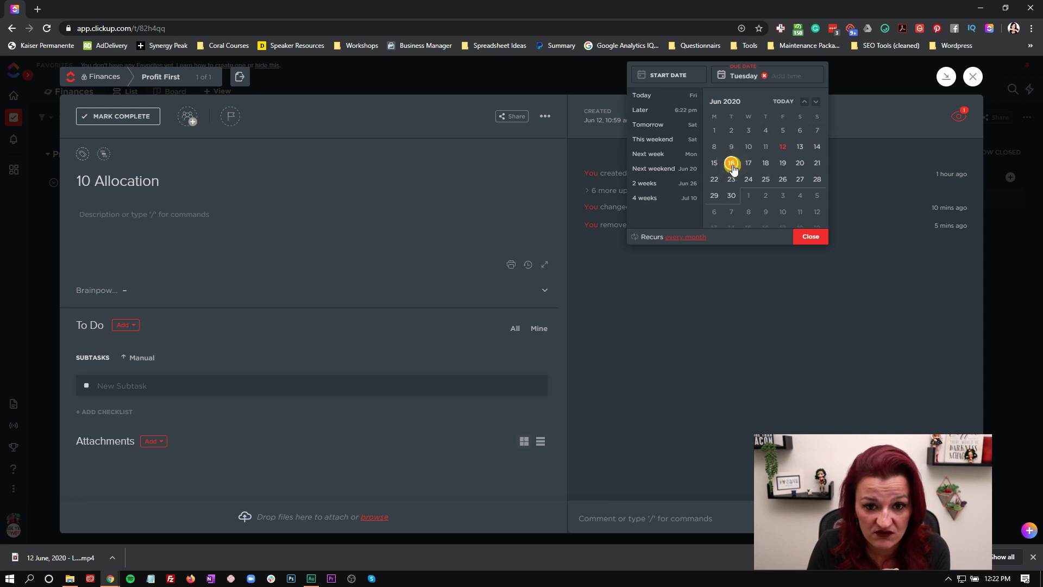
{"action": "left_click", "coordinate": [786, 77]}
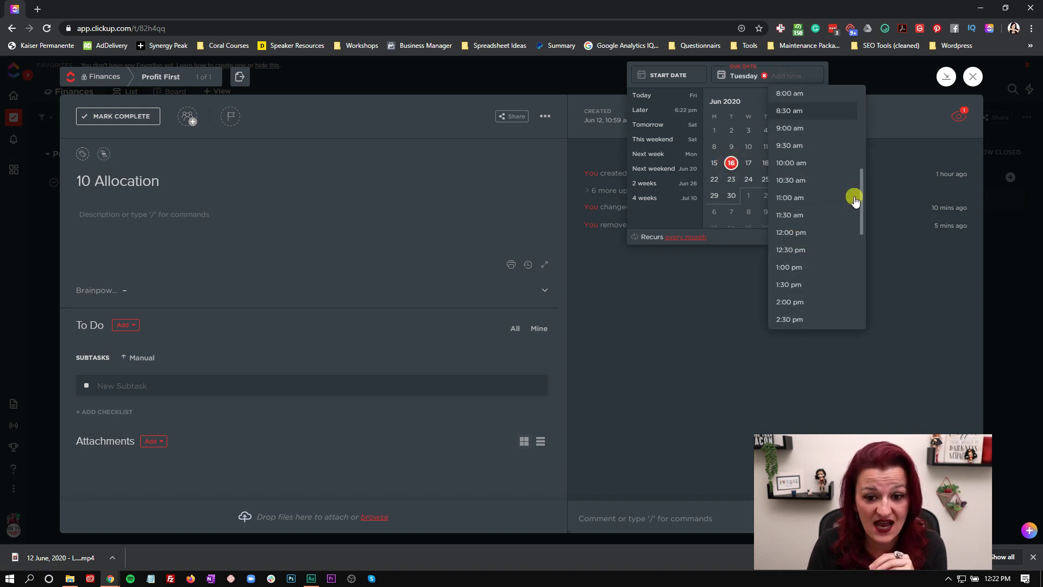
{"action": "left_click", "coordinate": [808, 232]}
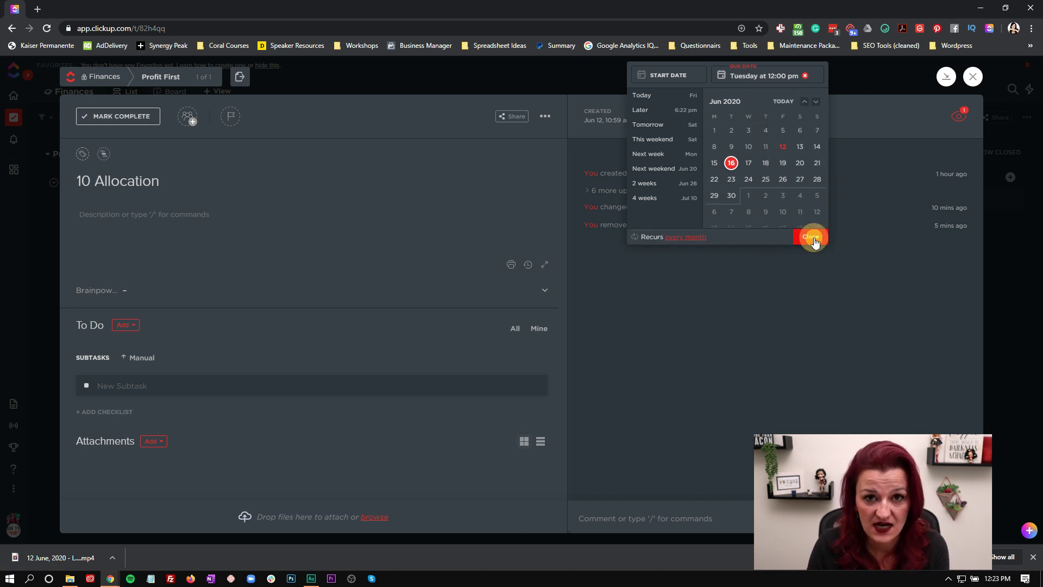
{"action": "left_click", "coordinate": [784, 326]}
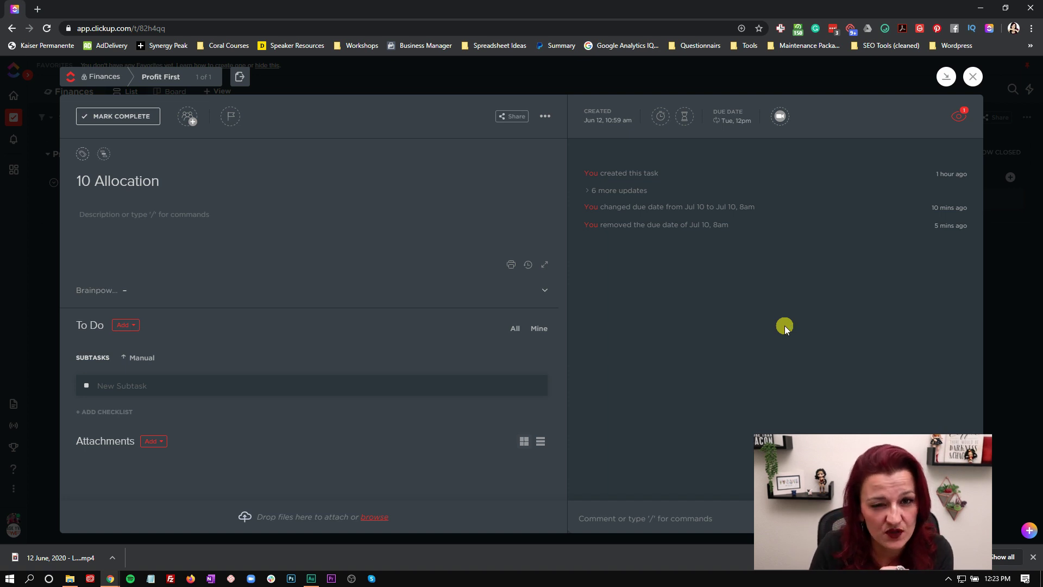
Switch the due date's Recurs panel to the legacy recurring settings
{"action": "left_click", "coordinate": [716, 124]}
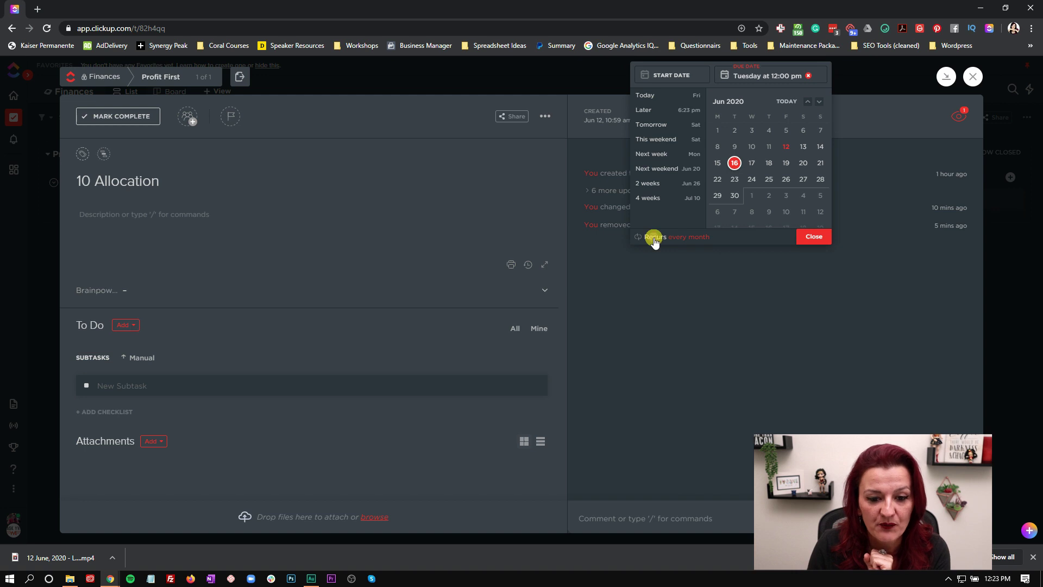
{"action": "left_click", "coordinate": [654, 238]}
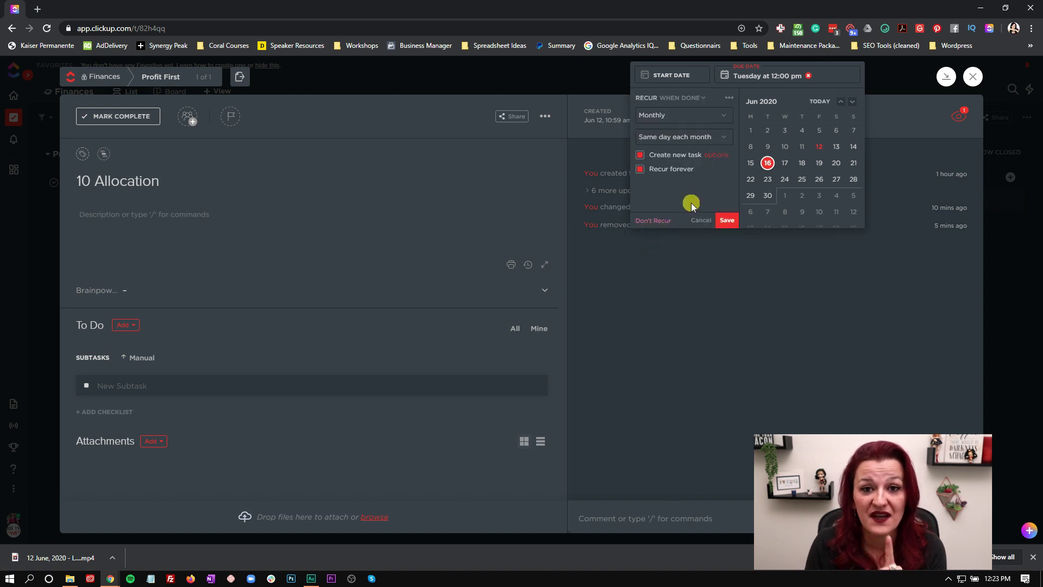
{"action": "left_click", "coordinate": [729, 99]}
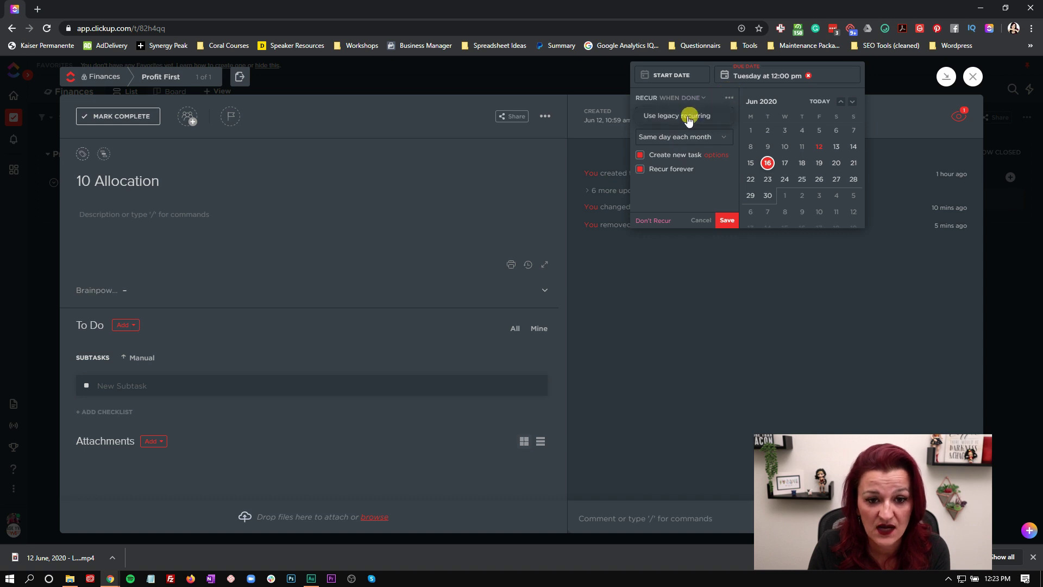
{"action": "left_click", "coordinate": [669, 116]}
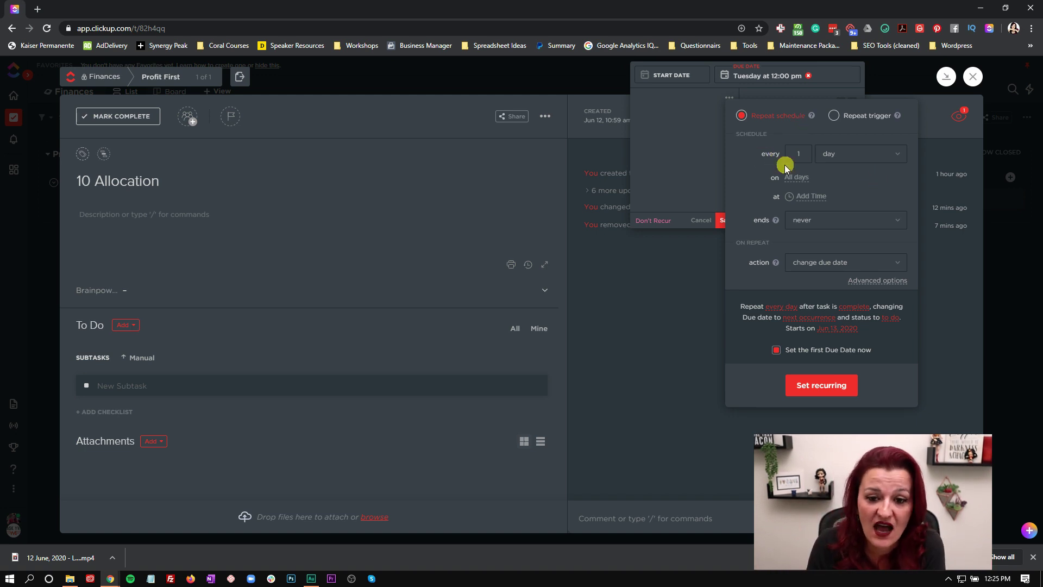
Repeat every 1 week on Tuesday and Thursday, deselecting Saturday, Sunday, Monday, Wednesday and Friday
{"action": "left_click_drag", "start_coordinate": [817, 156], "coordinate": [784, 158]}
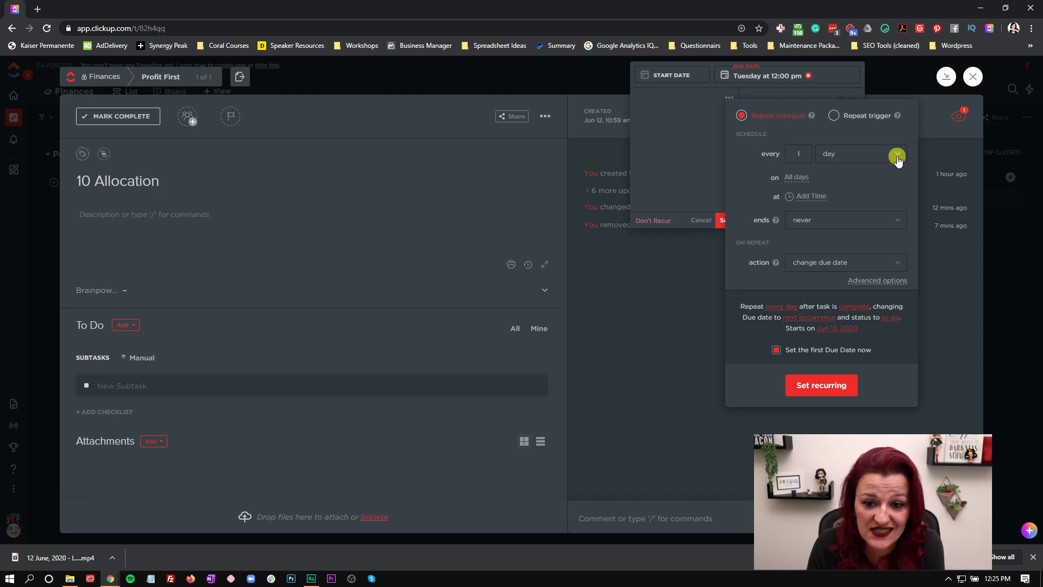
{"action": "left_click", "coordinate": [898, 156]}
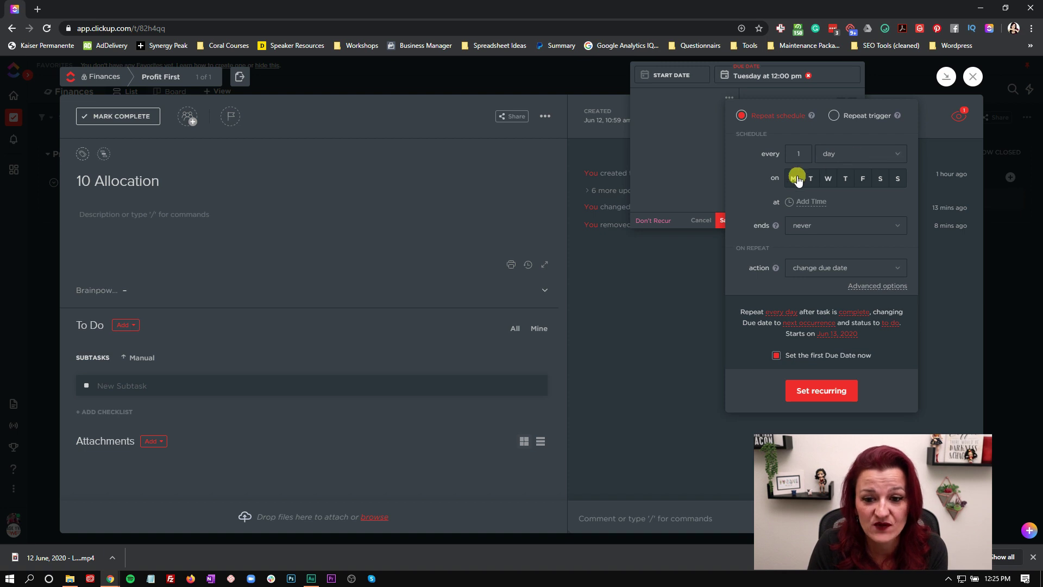
{"action": "left_click", "coordinate": [881, 180]}
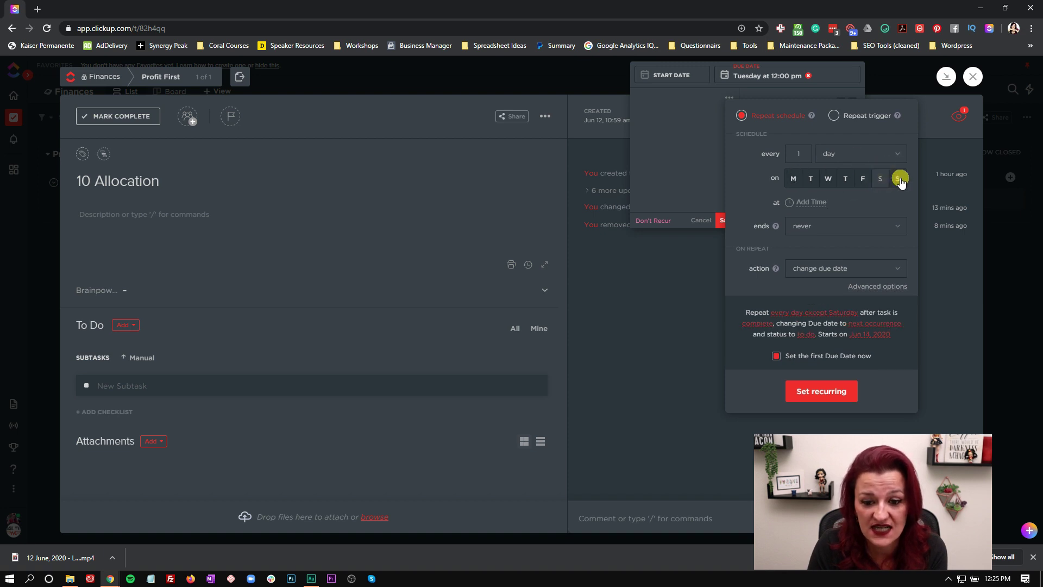
{"action": "left_click", "coordinate": [898, 178]}
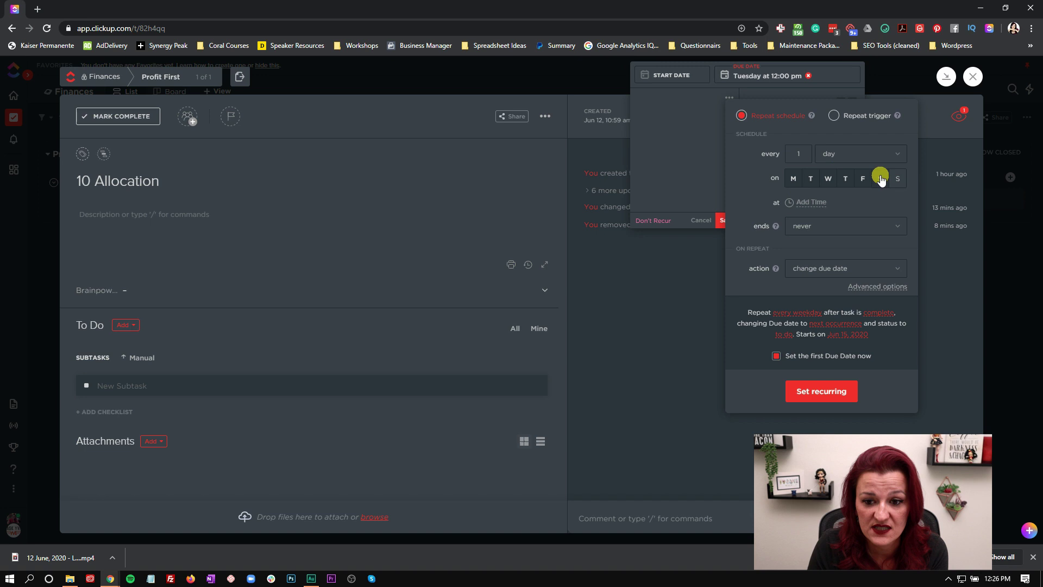
{"action": "left_click", "coordinate": [793, 180]}
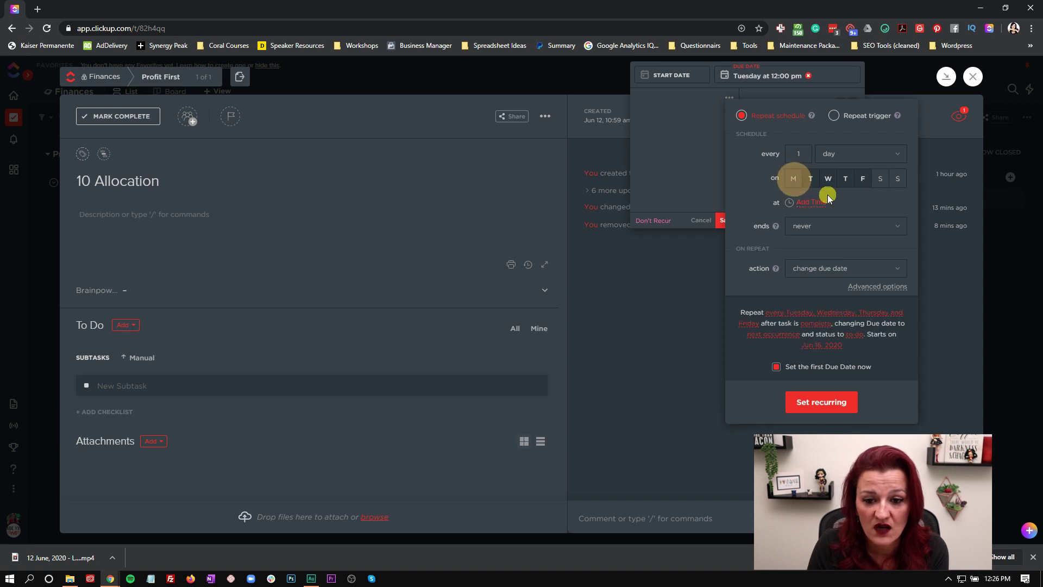
{"action": "left_click", "coordinate": [828, 180]}
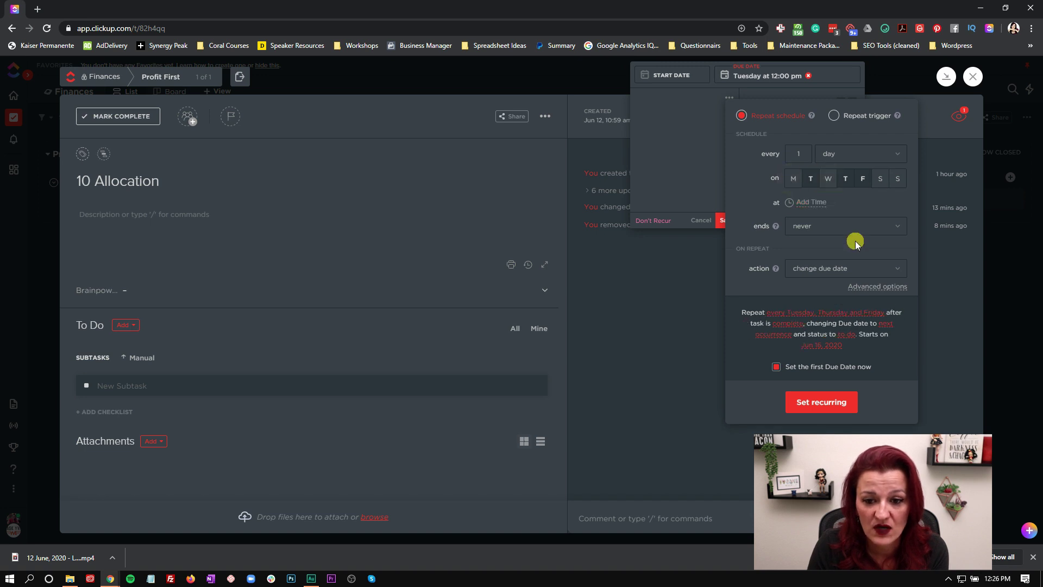
{"action": "left_click", "coordinate": [861, 178]}
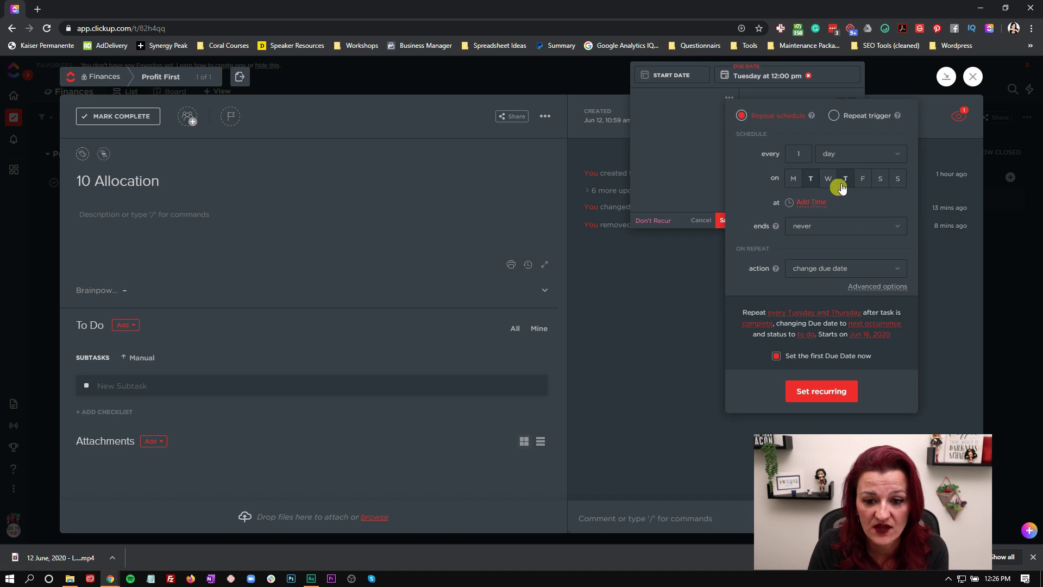
{"action": "left_click", "coordinate": [869, 156]}
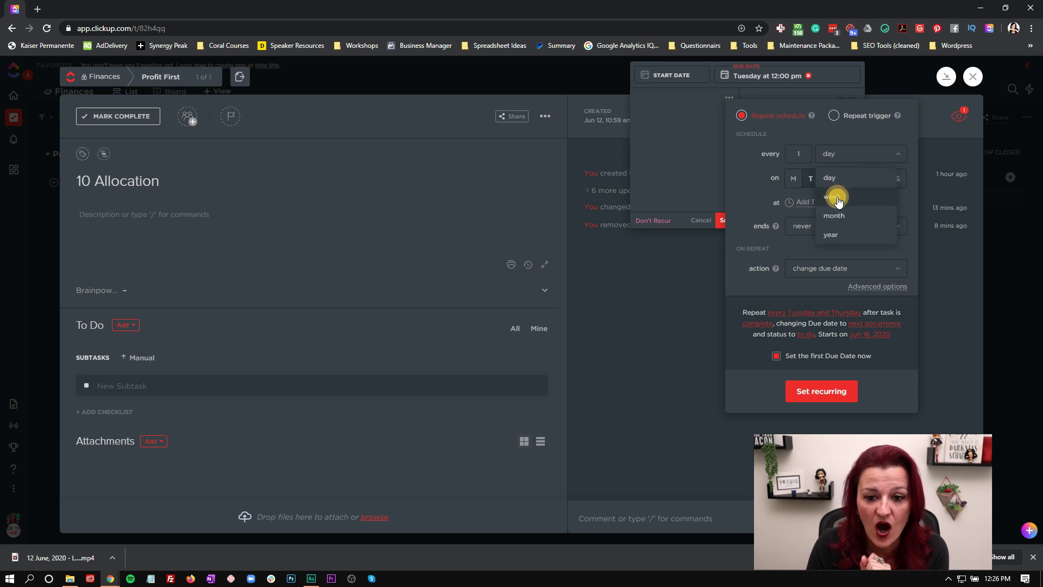
{"action": "left_click", "coordinate": [871, 195]}
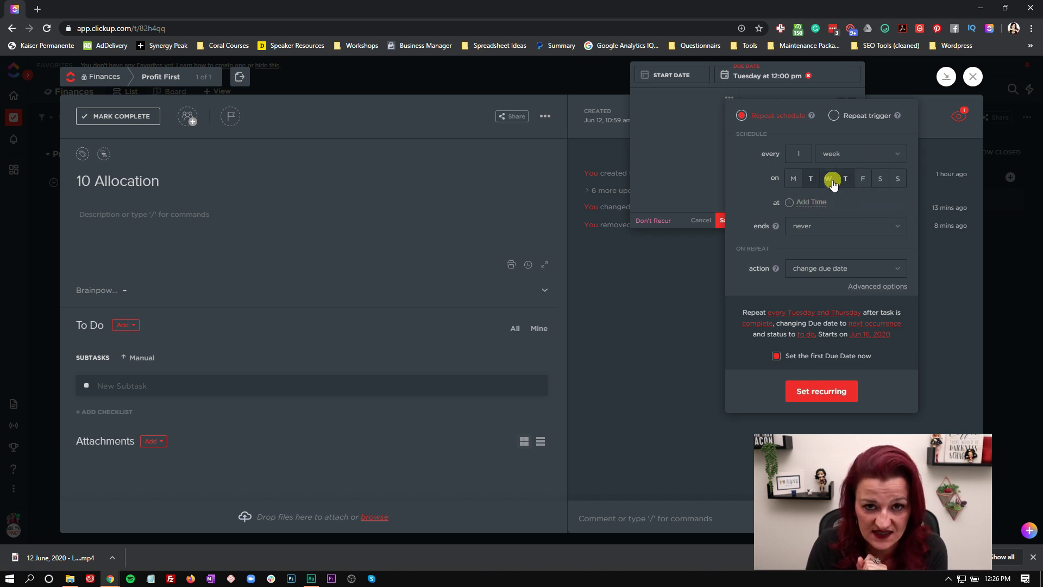
{"action": "left_click", "coordinate": [899, 156]}
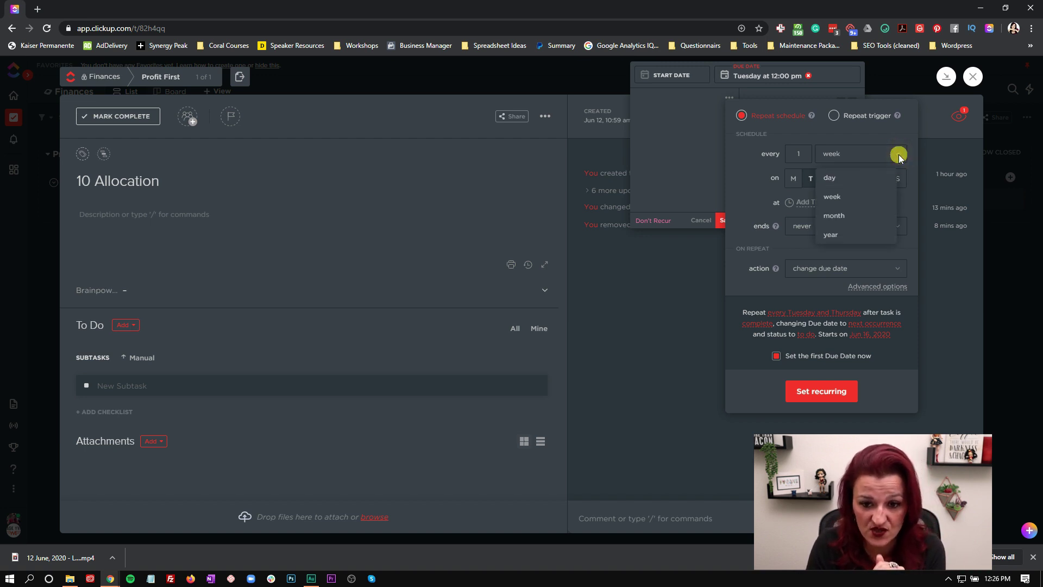
Make the recurrence monthly by week, on the last Tuesday and Thursday, after trying the 10th
{"action": "left_click", "coordinate": [834, 214]}
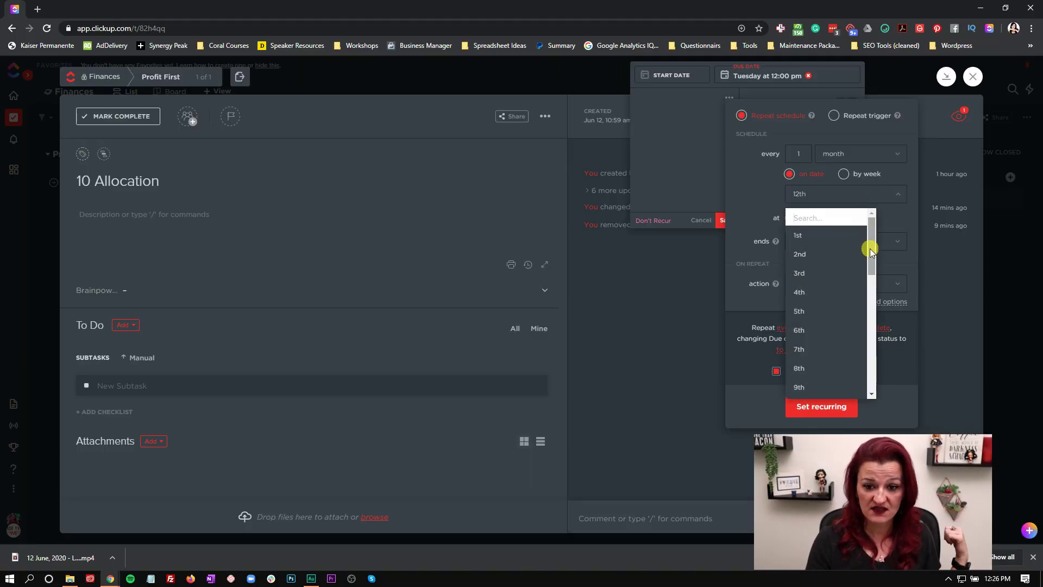
{"action": "left_click_drag", "start_coordinate": [873, 263], "coordinate": [873, 275]}
{"action": "left_click", "coordinate": [805, 275]}
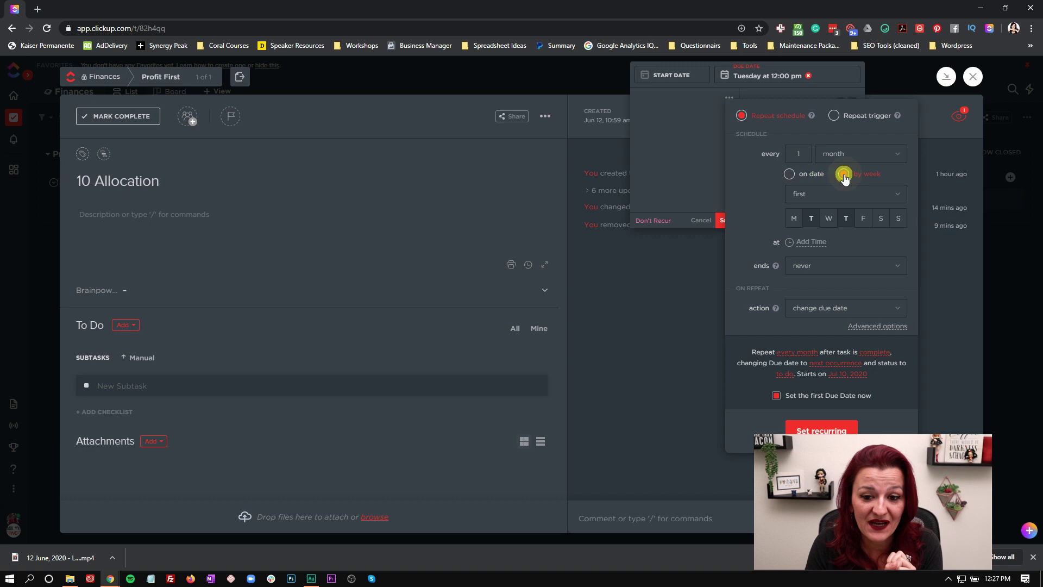
{"action": "left_click", "coordinate": [837, 194]}
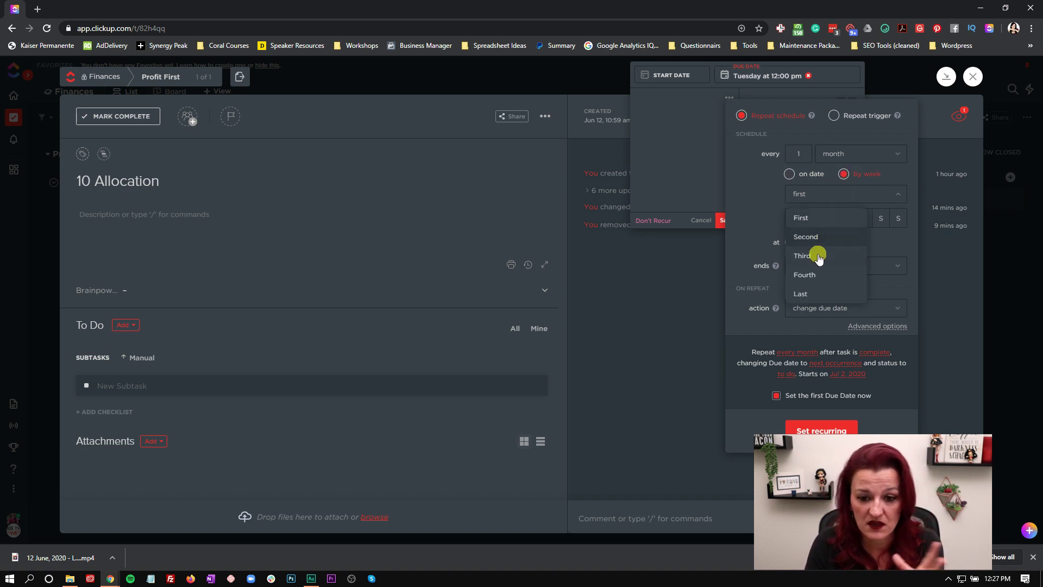
{"action": "left_click", "coordinate": [803, 295]}
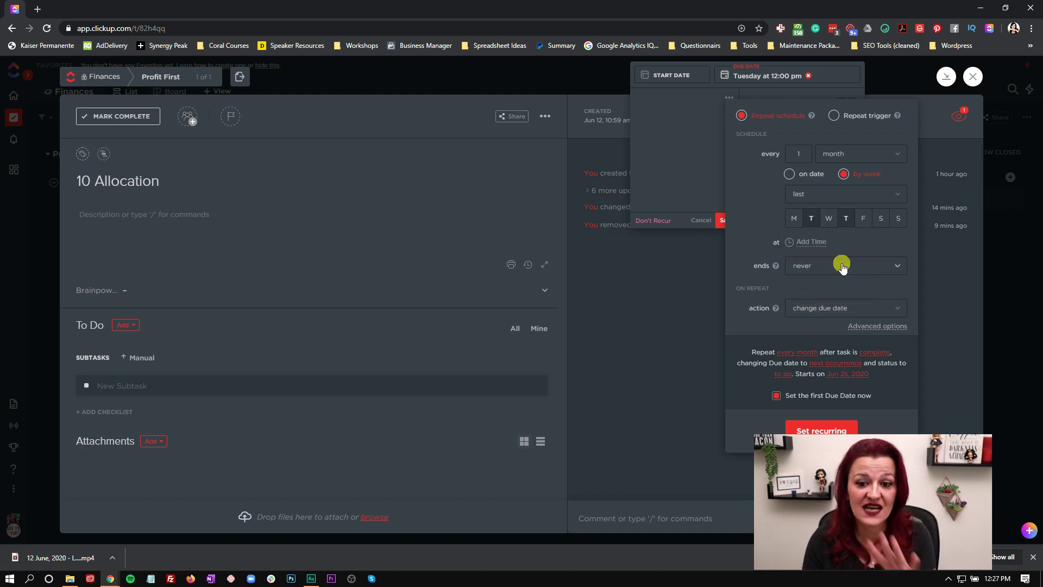
Change the repeat to every 1 year on June 10, starting Jun 10, 2021
{"action": "left_click", "coordinate": [852, 159]}
{"action": "left_click", "coordinate": [831, 235]}
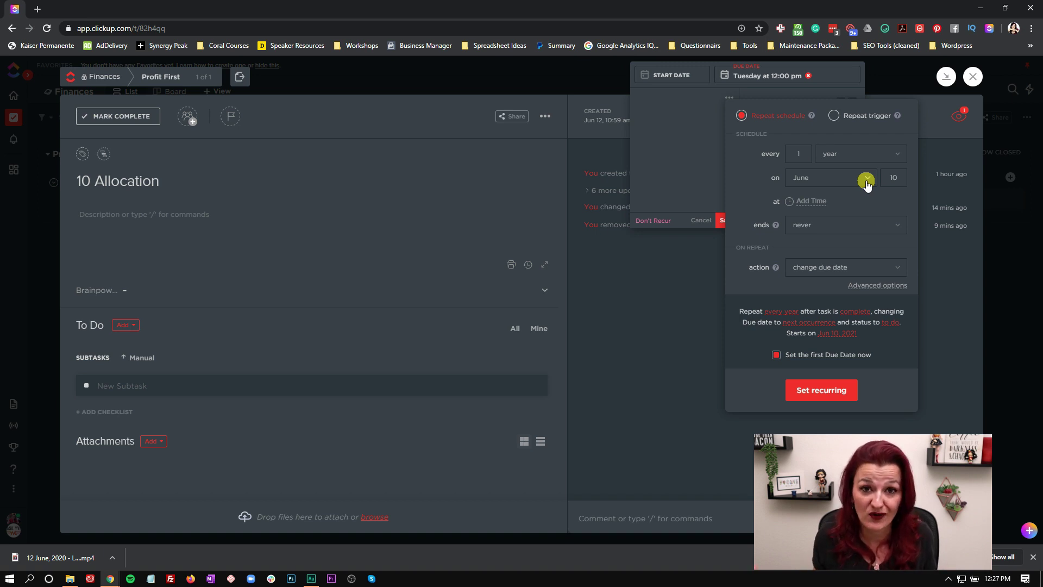
{"action": "left_click", "coordinate": [807, 202]}
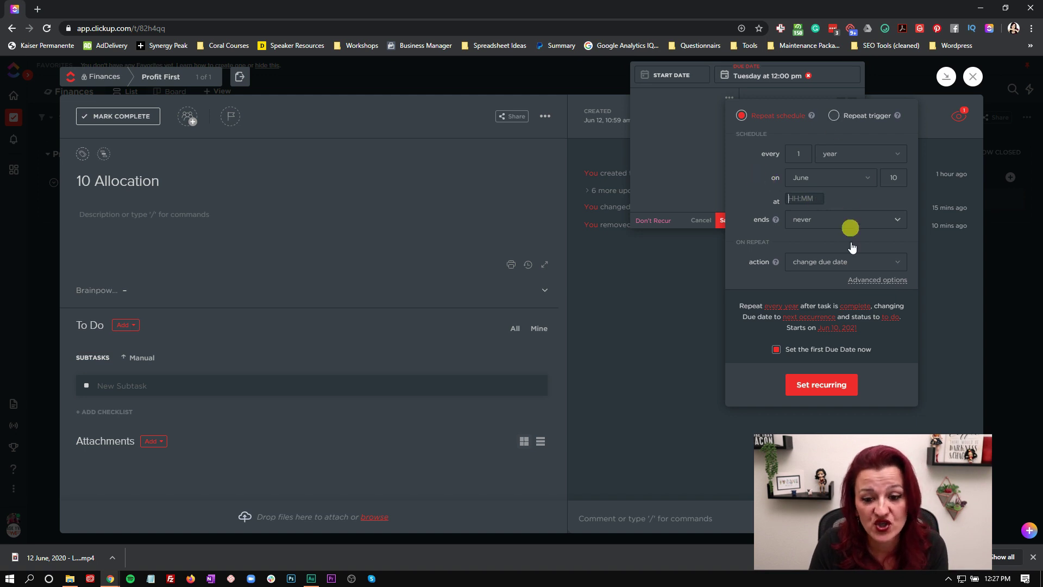
In Advanced options, set the due date to 'set to next occurrence'
{"action": "left_click", "coordinate": [882, 281]}
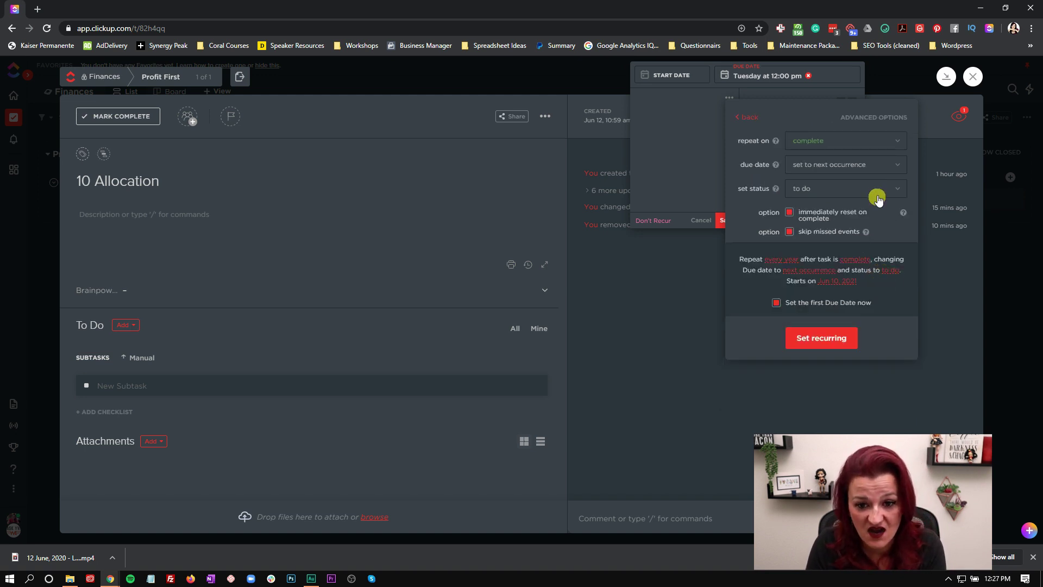
{"action": "left_click", "coordinate": [861, 166]}
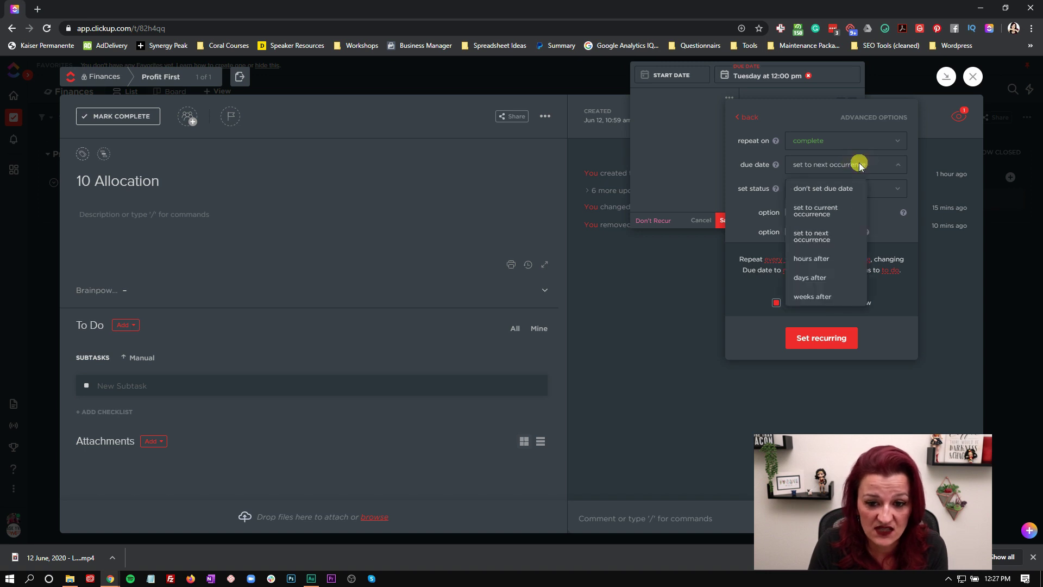
{"action": "left_click", "coordinate": [818, 259]}
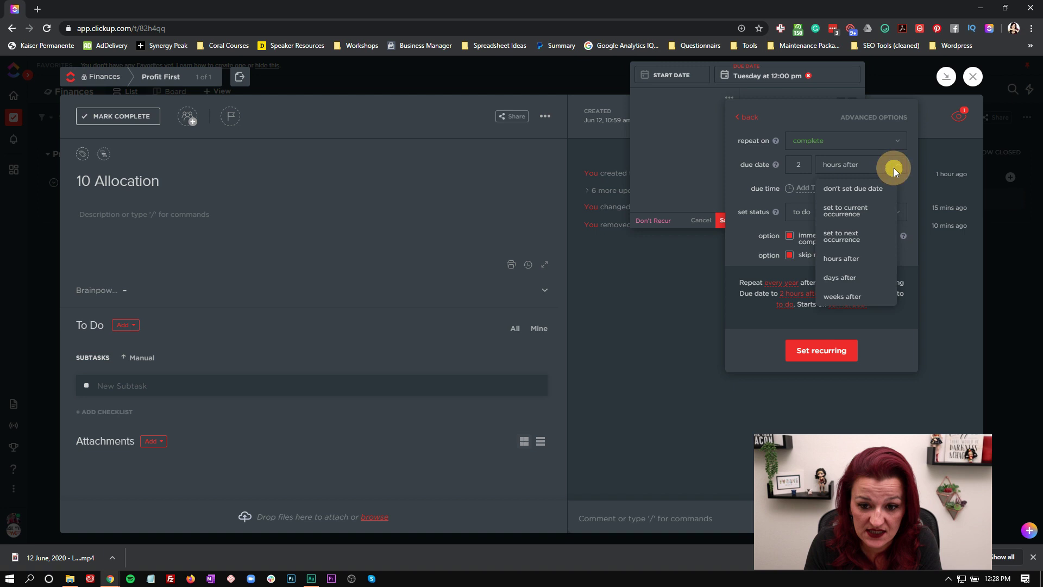
{"action": "left_click", "coordinate": [843, 236]}
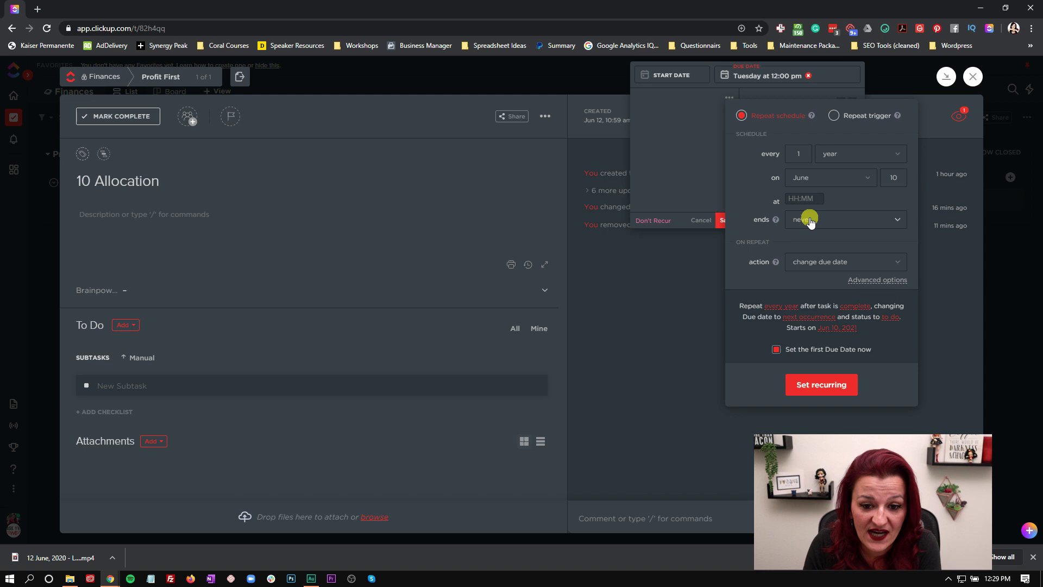
Set the recurrence to end 'on date', stopping on 06/12/2020, after trying 'after'
{"action": "left_click", "coordinate": [810, 220]}
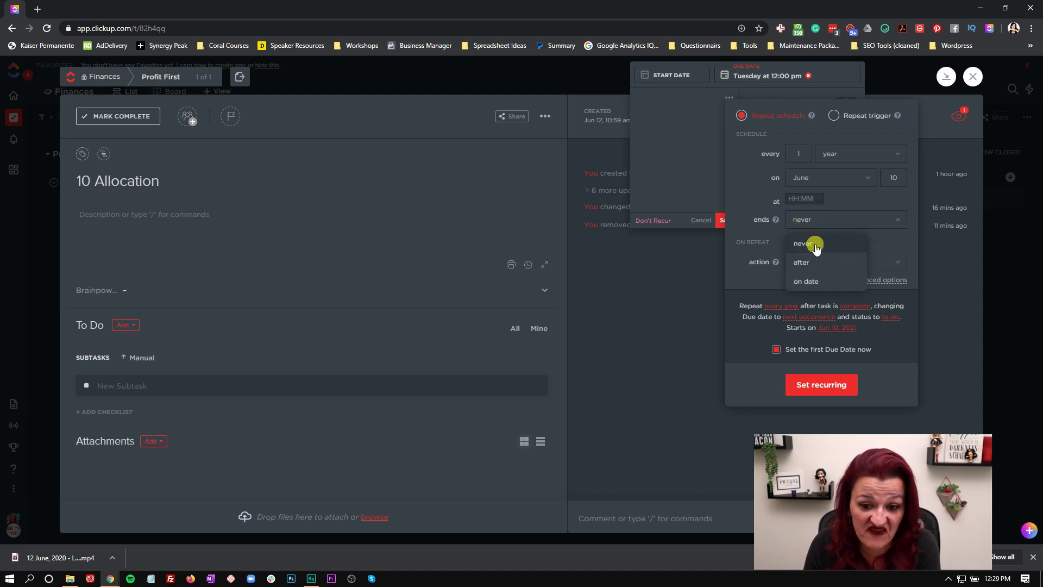
{"action": "left_click", "coordinate": [802, 262]}
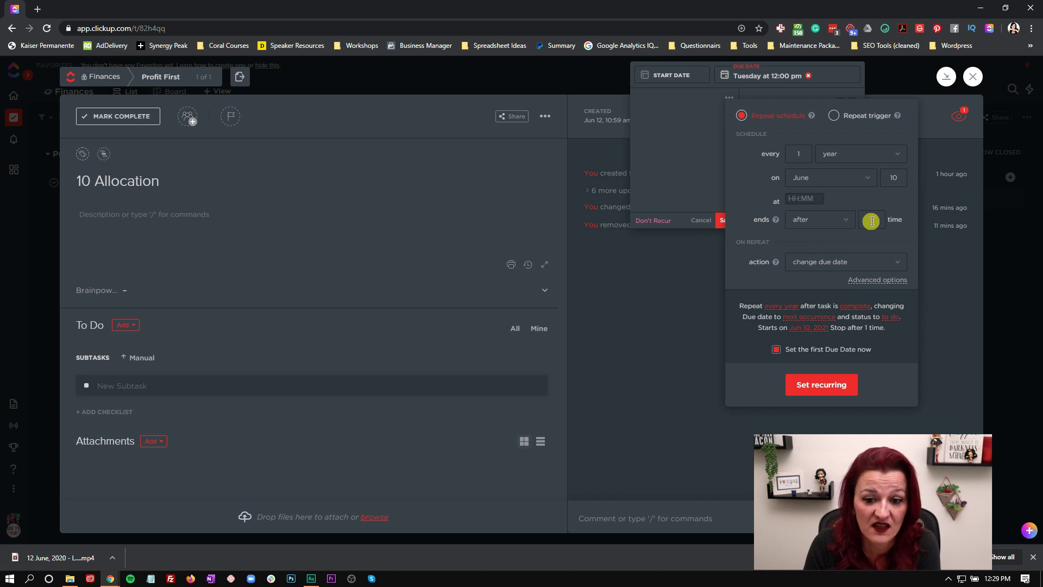
{"action": "left_click", "coordinate": [851, 225]}
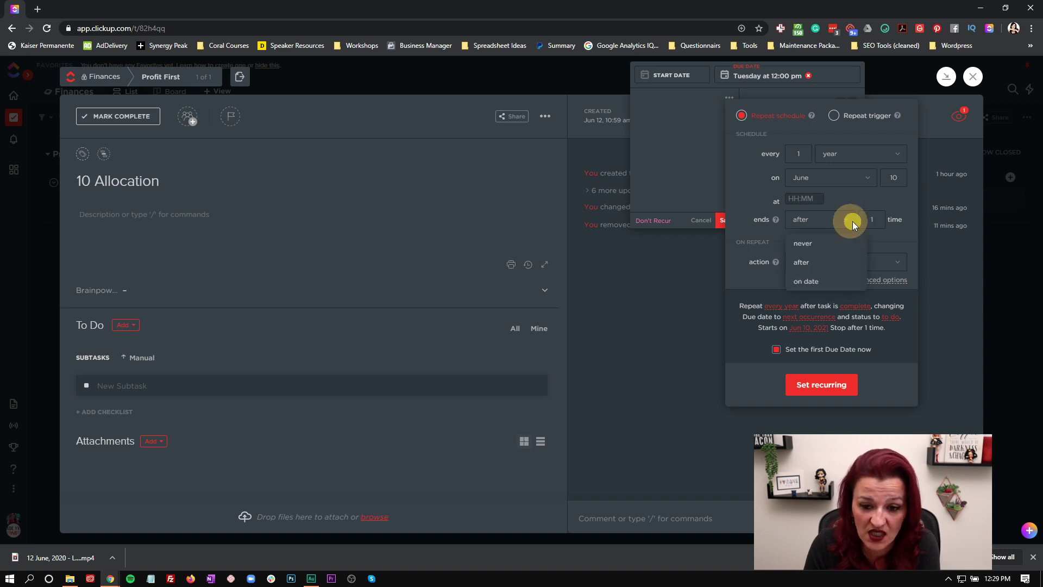
{"action": "left_click", "coordinate": [804, 275]}
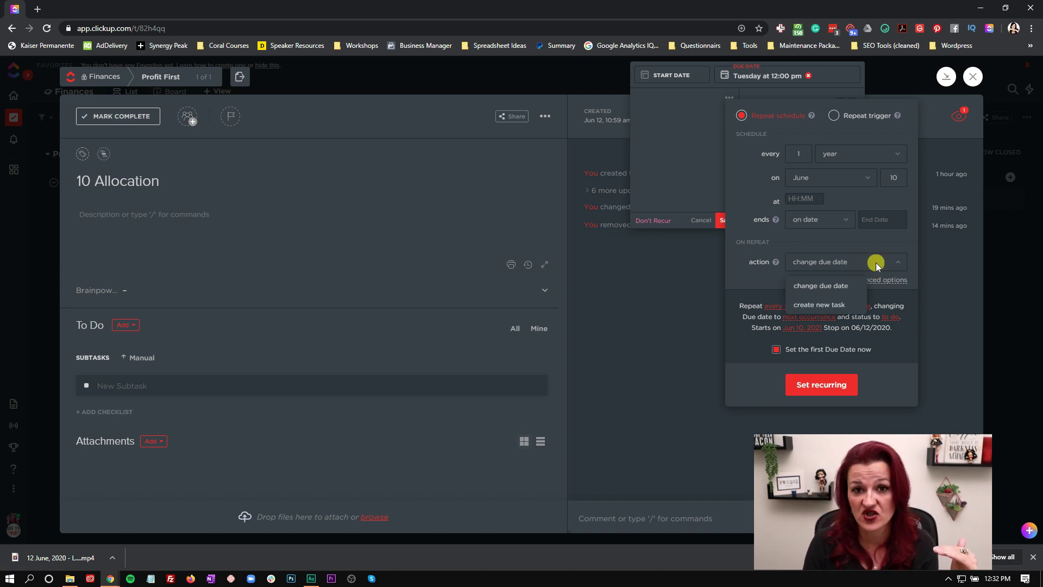
Set the repeat action to 'create new task' and review the 'Include in new task' details
{"action": "left_click", "coordinate": [830, 306]}
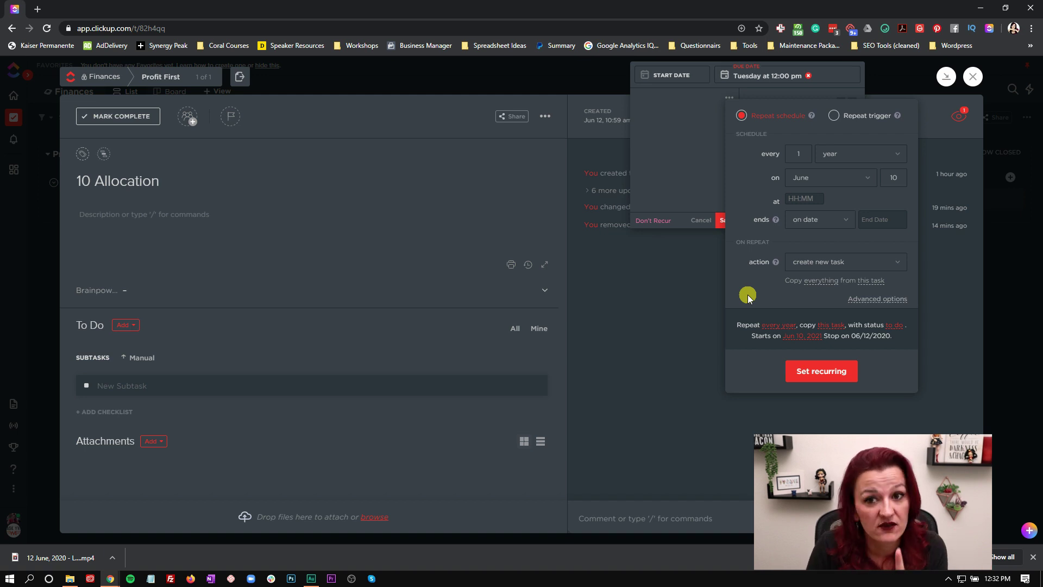
{"action": "left_click", "coordinate": [817, 283]}
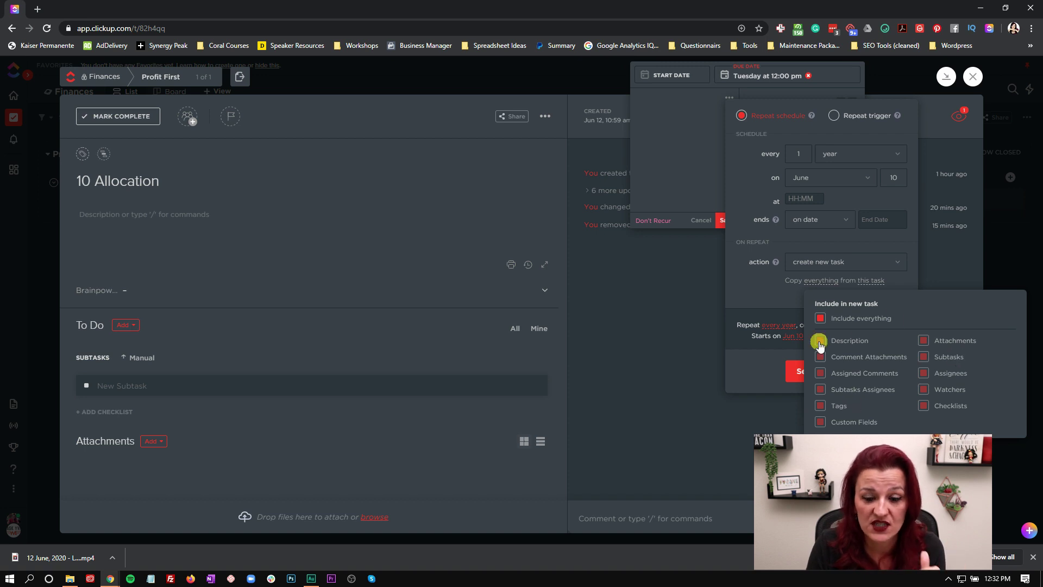
{"action": "left_click", "coordinate": [741, 285]}
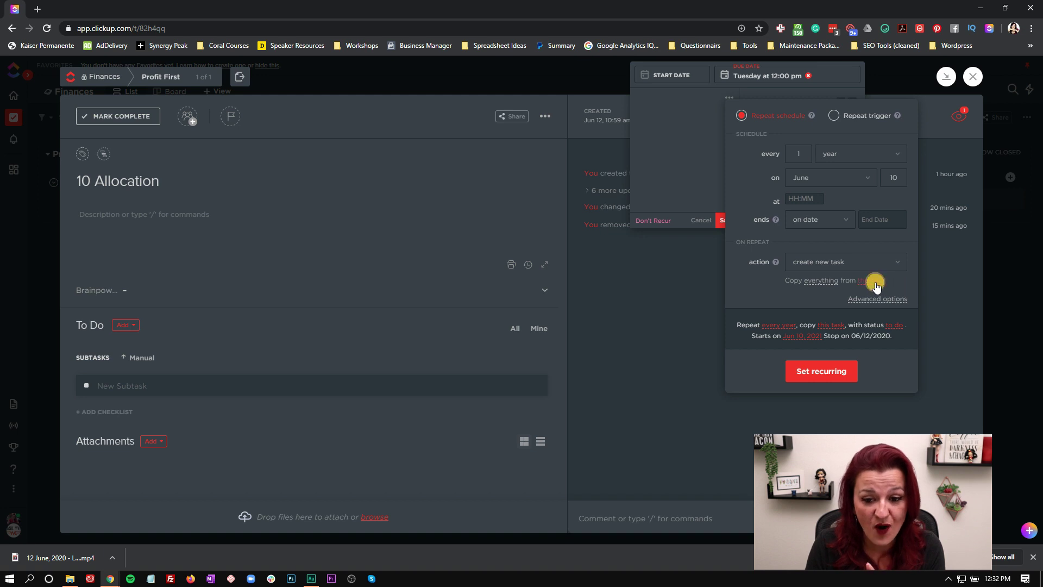
{"action": "left_click", "coordinate": [876, 282]}
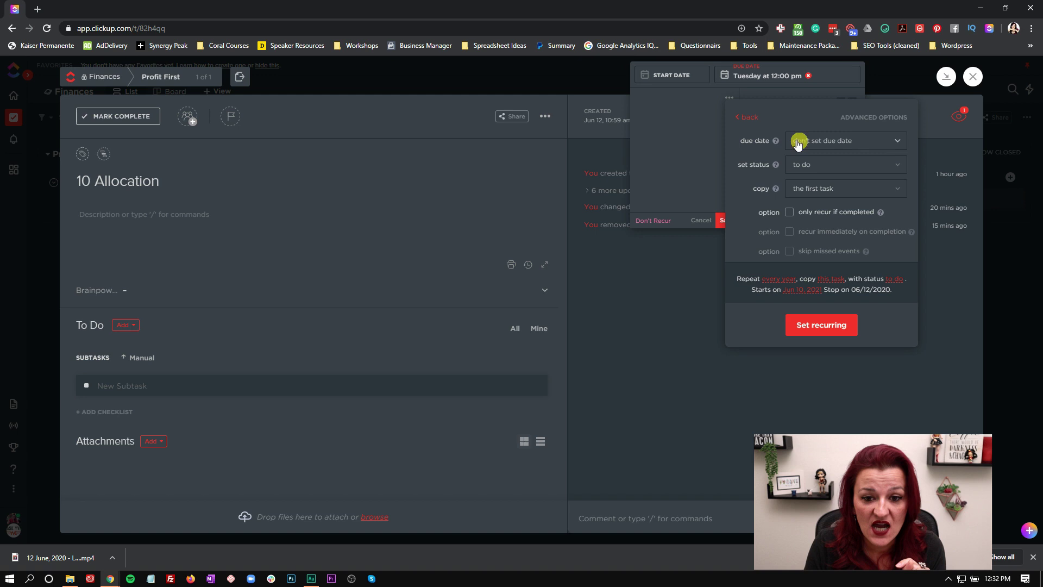
Set new tasks' due date to 'set to next occurrence' and keep their status 'to do'
{"action": "left_click", "coordinate": [860, 141]}
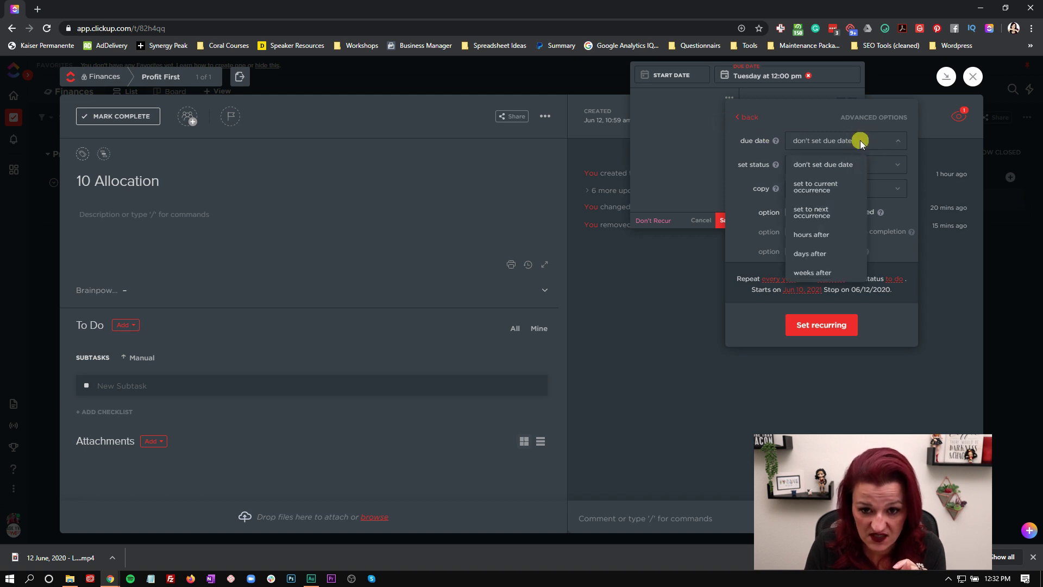
{"action": "left_click", "coordinate": [813, 213]}
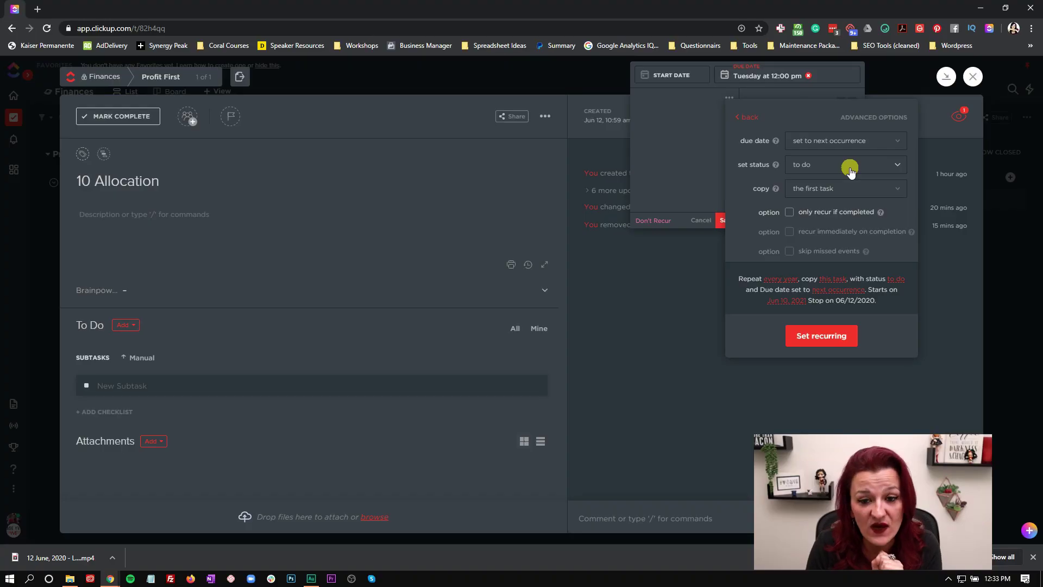
{"action": "left_click", "coordinate": [851, 172]}
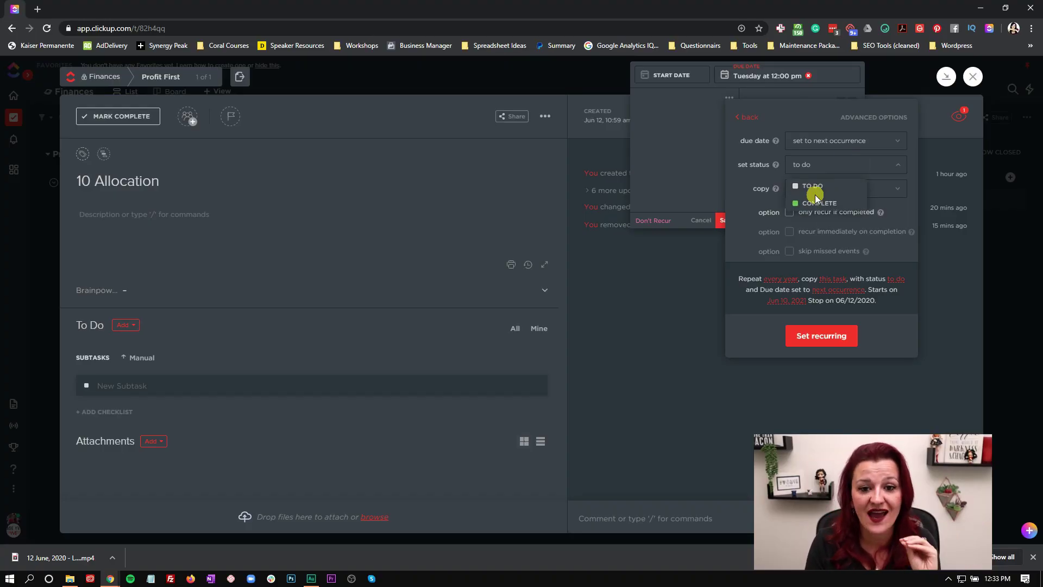
{"action": "left_click", "coordinate": [749, 180]}
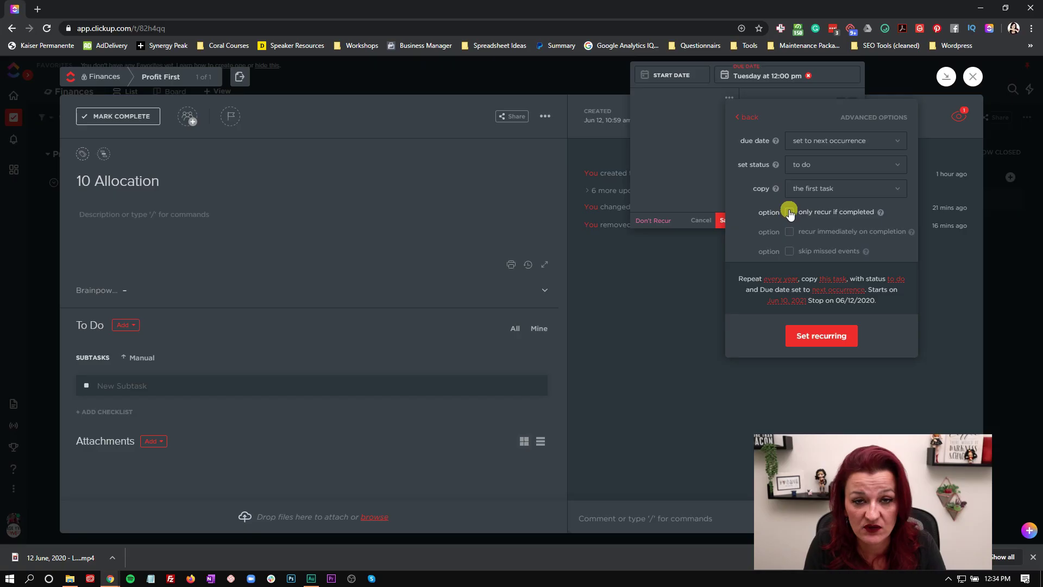
Turn on 'only recur if completed' in the advanced recurring options
{"action": "left_click", "coordinate": [789, 212]}
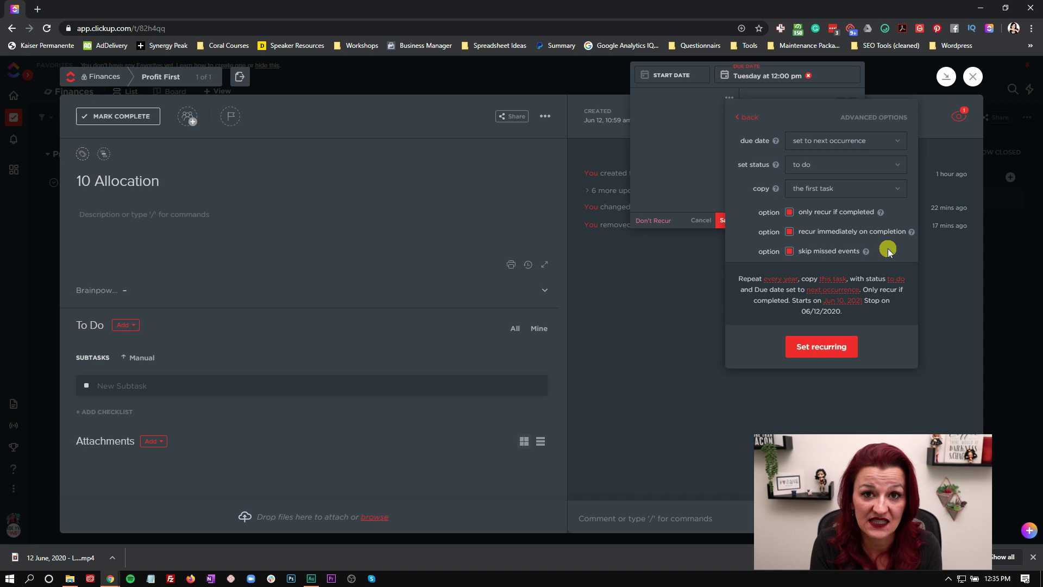
{"action": "mouse_move", "coordinate": [867, 254]}
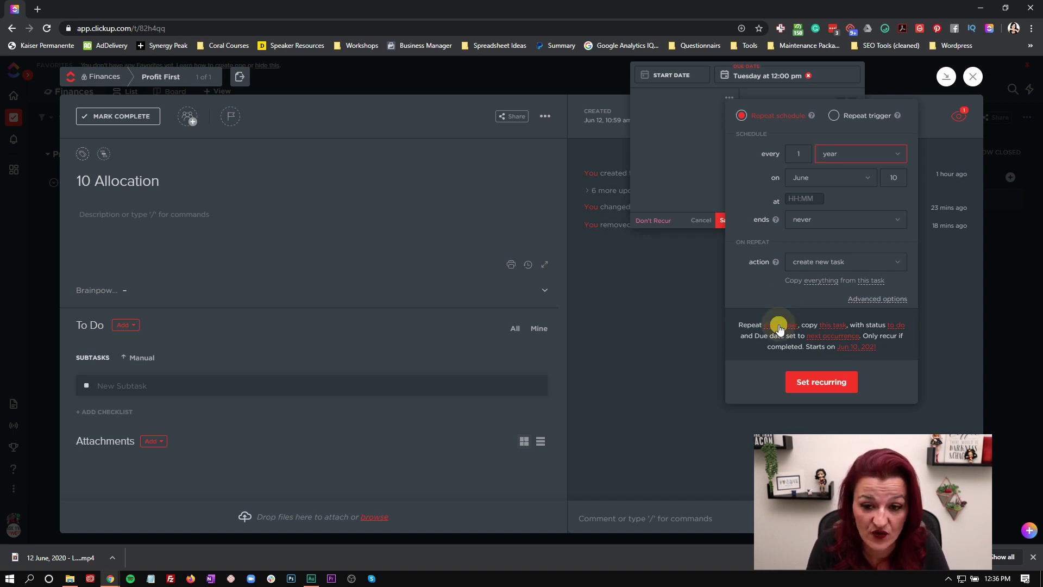
Switch the repeat frequency to daily and have recurrences copy the newest task
{"action": "left_click", "coordinate": [900, 156]}
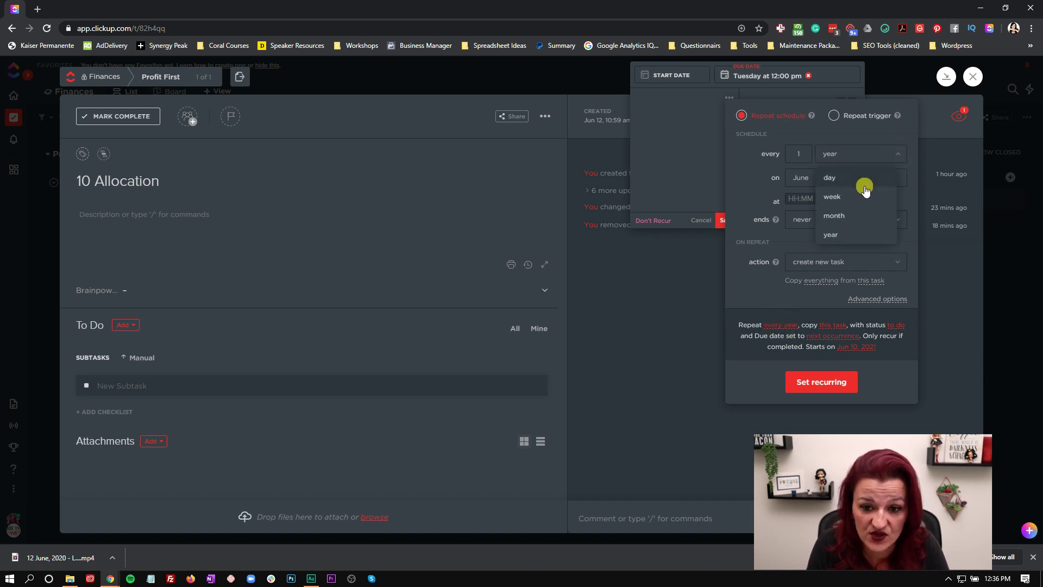
{"action": "left_click", "coordinate": [837, 175]}
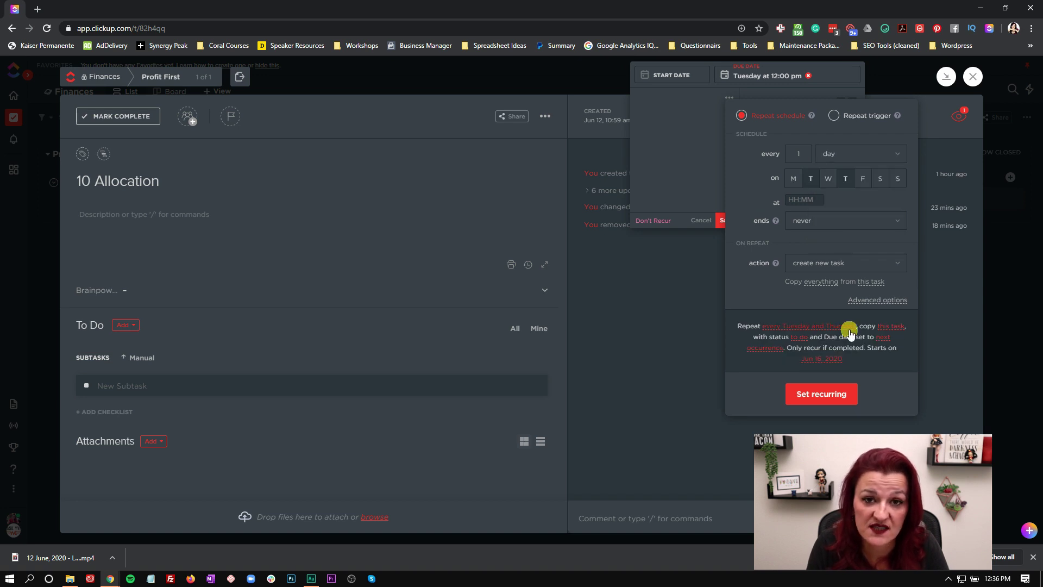
{"action": "left_click", "coordinate": [892, 327]}
{"action": "left_click", "coordinate": [898, 189]}
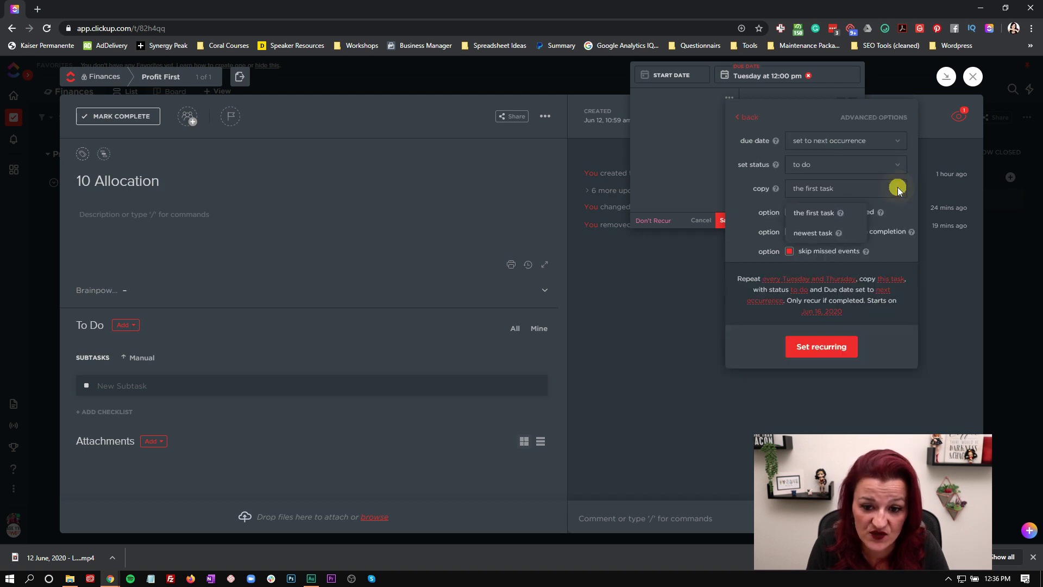
{"action": "left_click", "coordinate": [818, 234]}
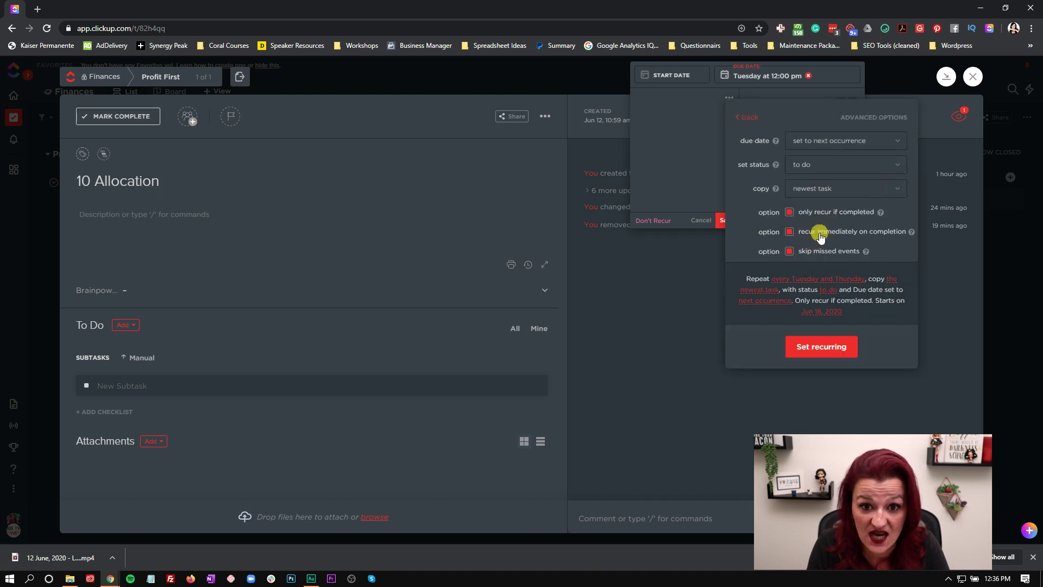
{"action": "left_click", "coordinate": [748, 117]}
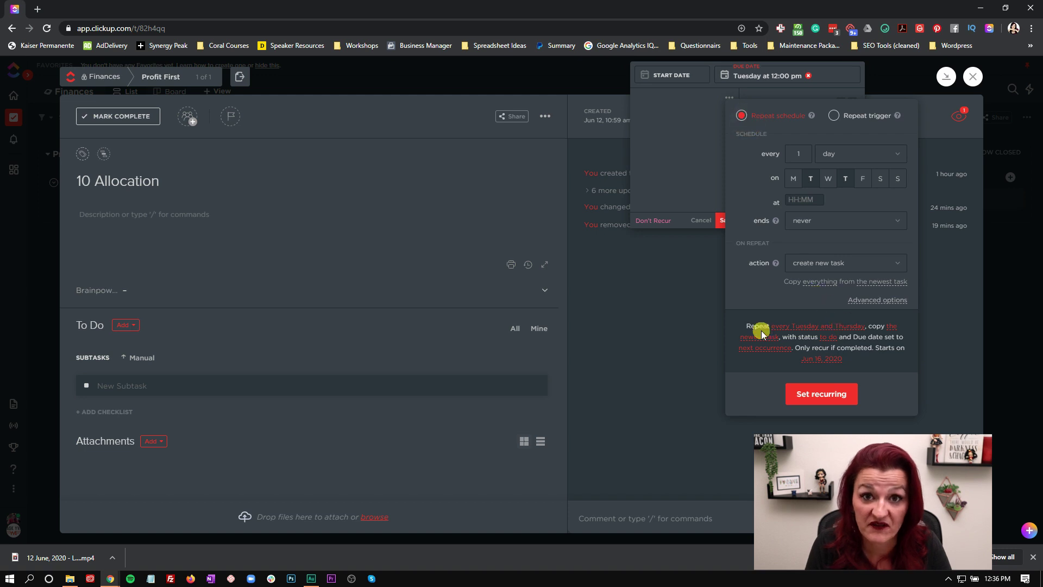
Keep new task status as 'to do' and due date at next occurrence in advanced options
{"action": "left_click", "coordinate": [812, 359]}
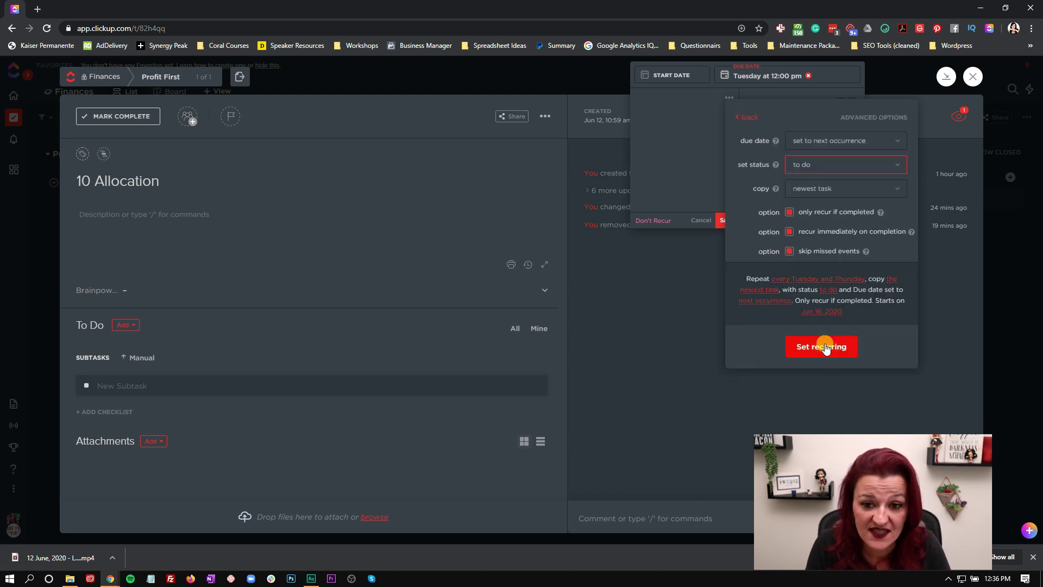
{"action": "left_click", "coordinate": [898, 166]}
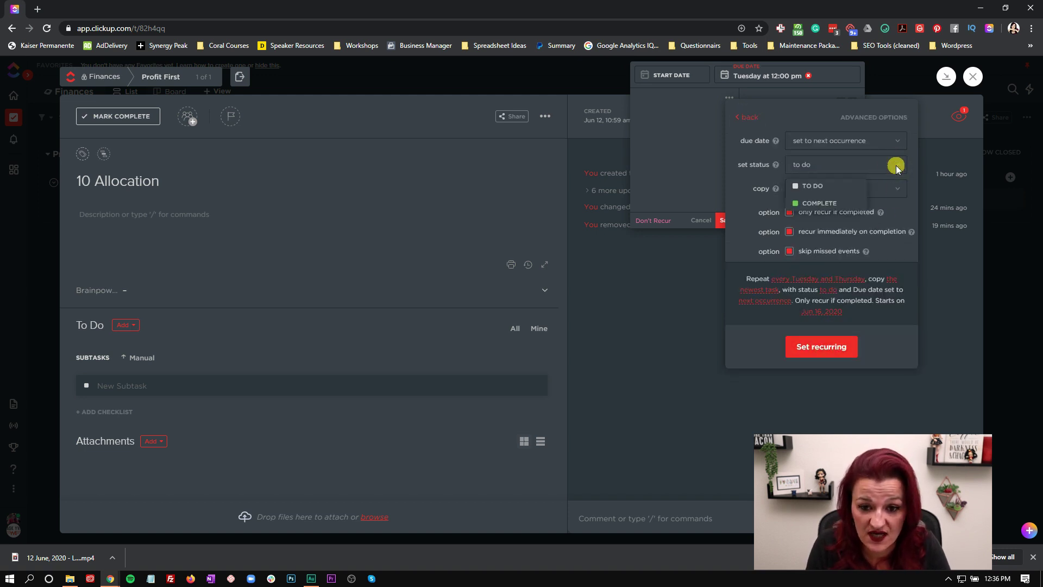
{"action": "left_click", "coordinate": [813, 187]}
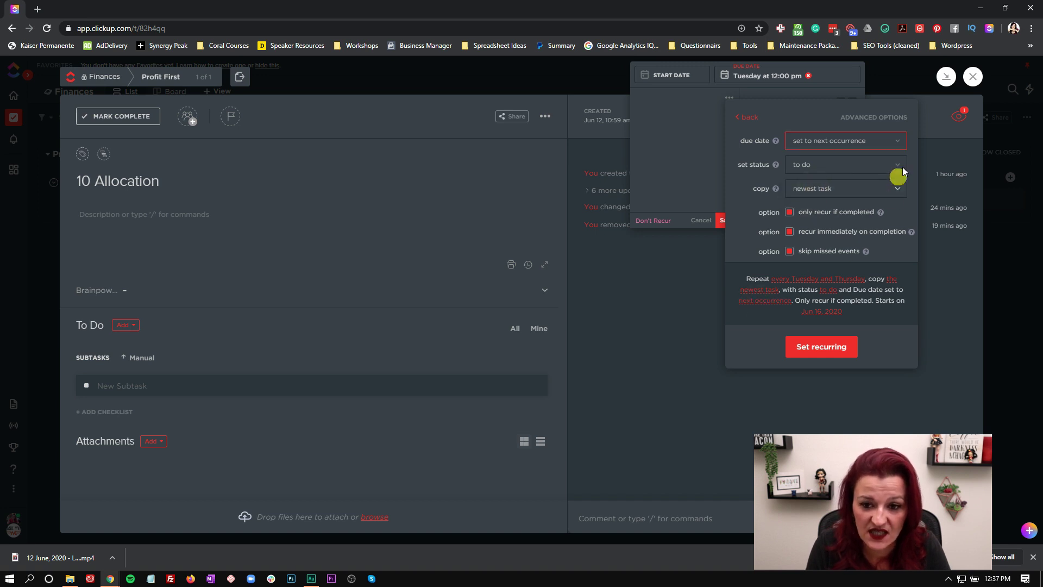
{"action": "left_click", "coordinate": [897, 142]}
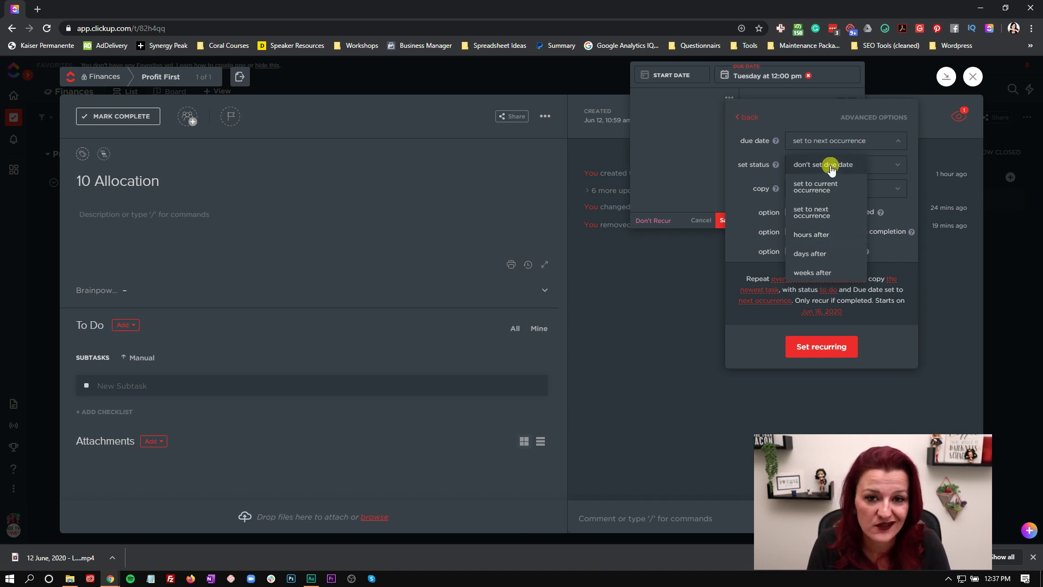
{"action": "left_click", "coordinate": [750, 214]}
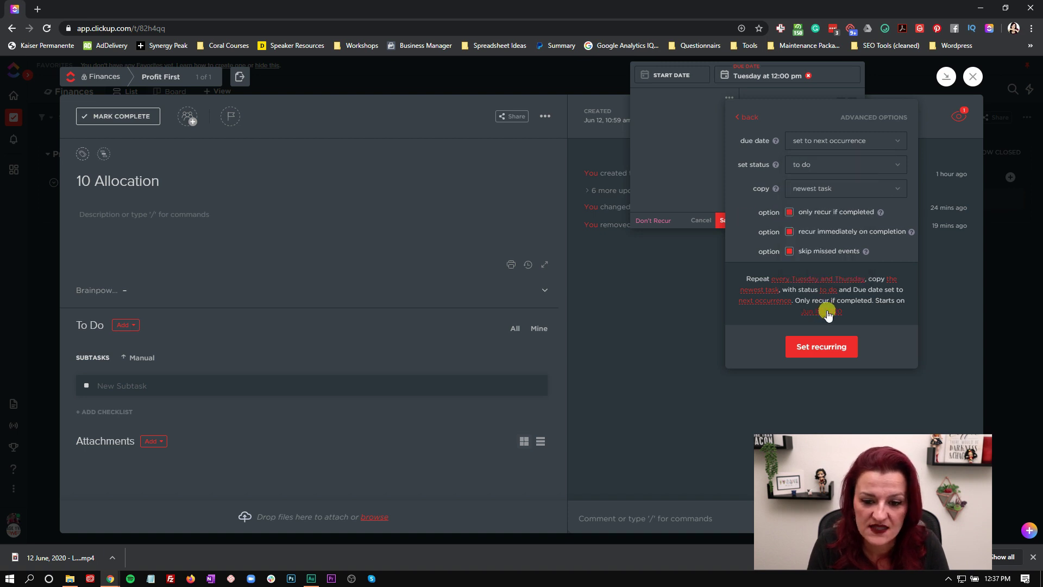
{"action": "left_click", "coordinate": [826, 313]}
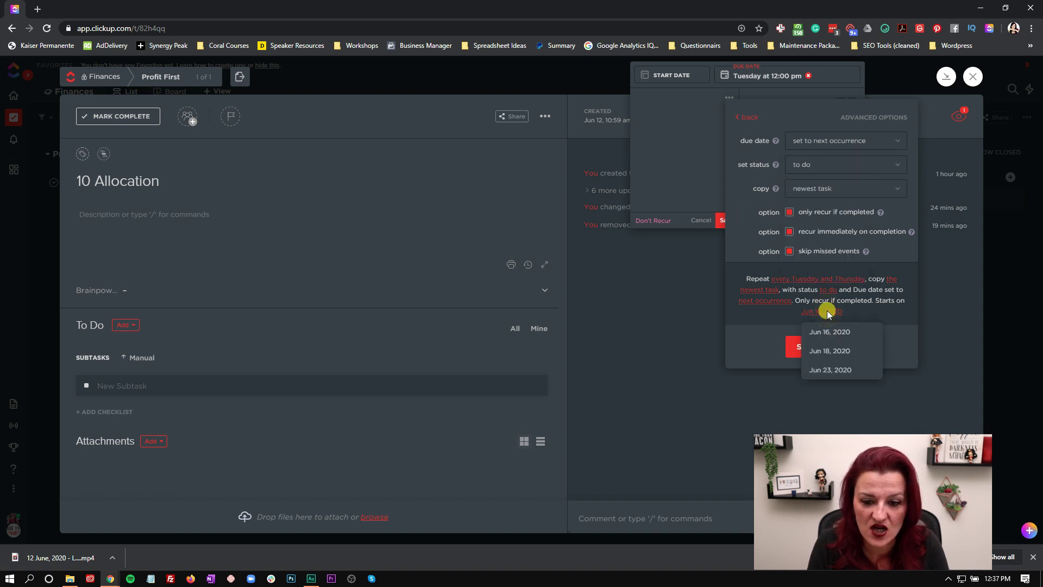
Start the recurrence on Jun 18, 2020 and save the recurring schedule
{"action": "left_click", "coordinate": [845, 352]}
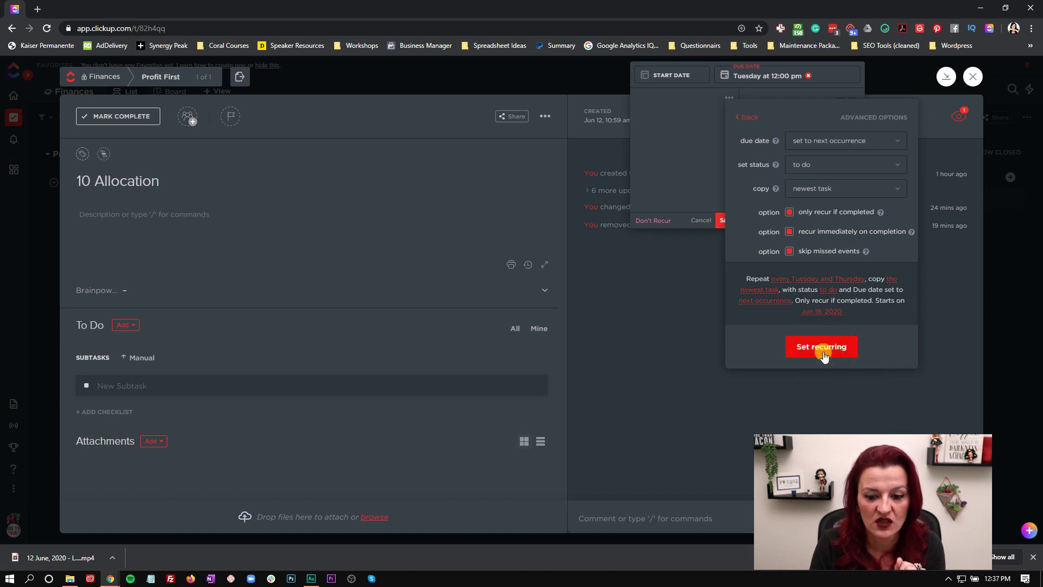
{"action": "left_click", "coordinate": [822, 348]}
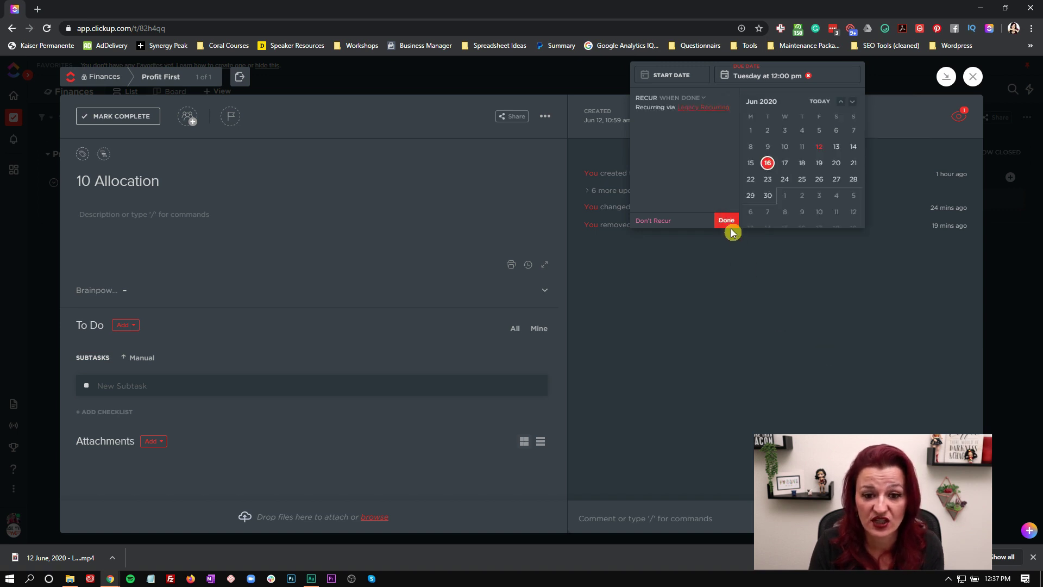